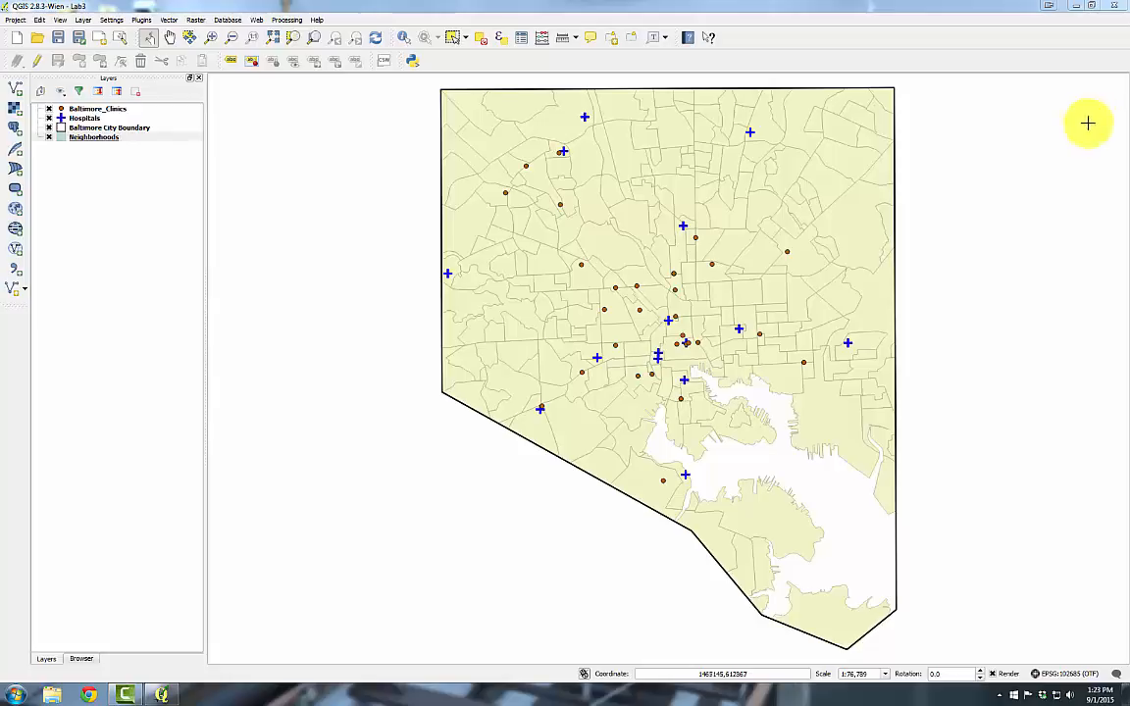
- Add the BaltCity_Diabetes_Nbrhd.dbf table from the Lab3 Data folder as a vector layer, listing all file types
click(14, 93)
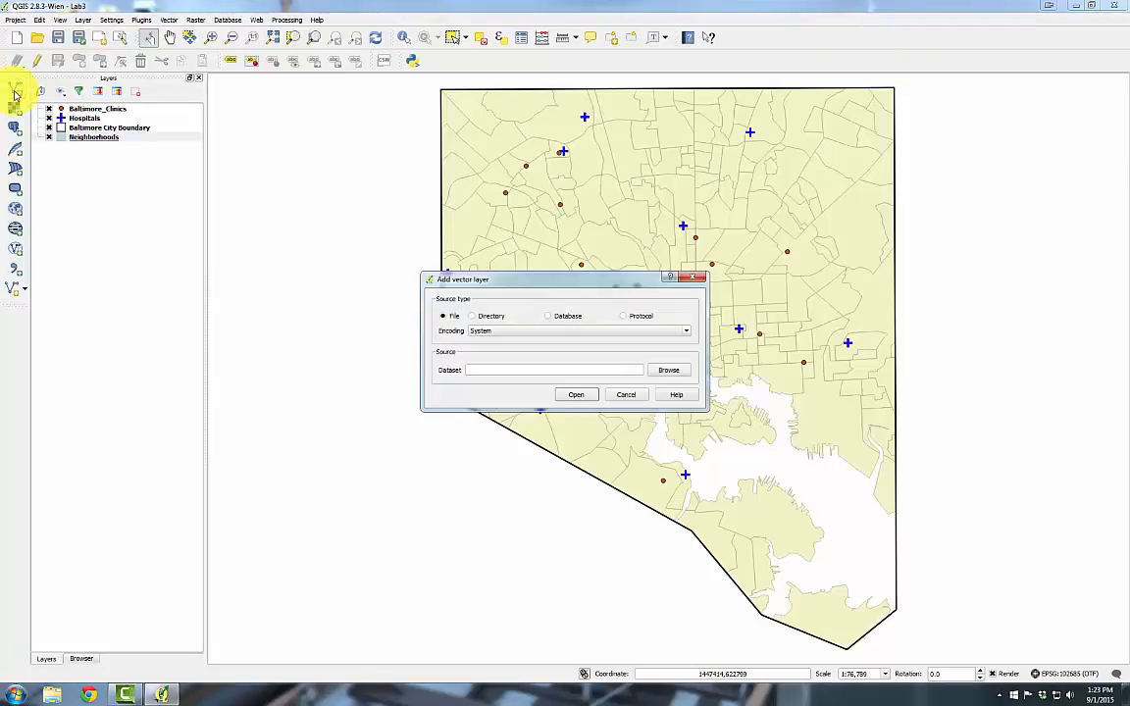
click(670, 372)
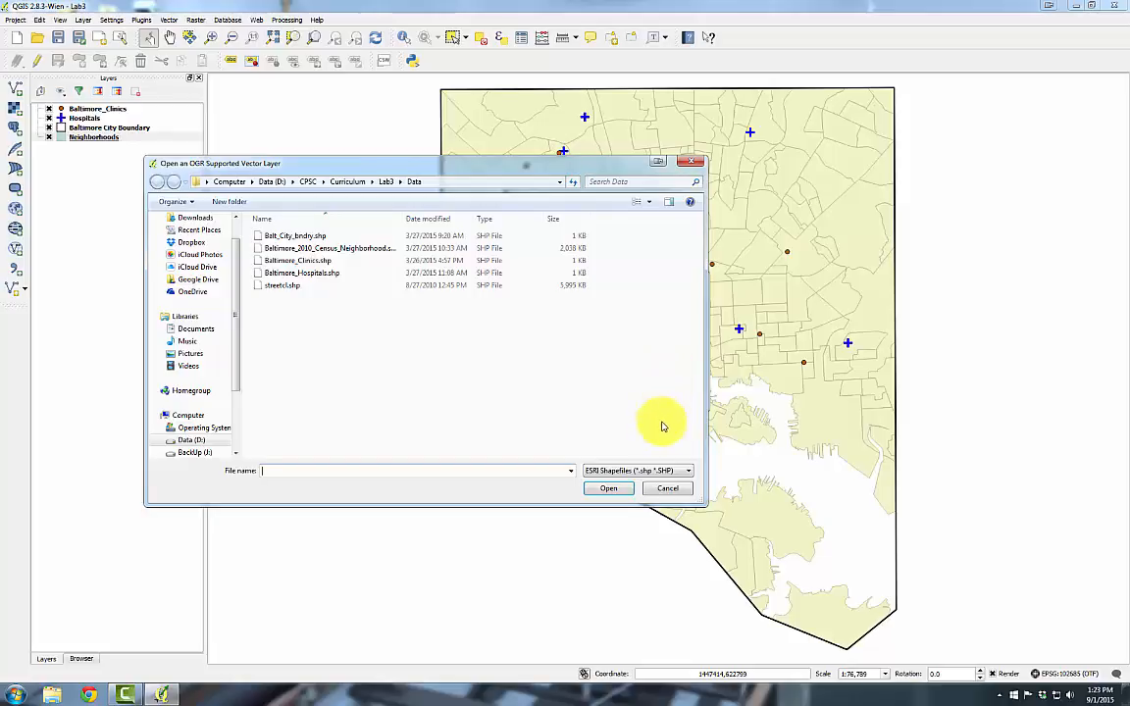
click(662, 472)
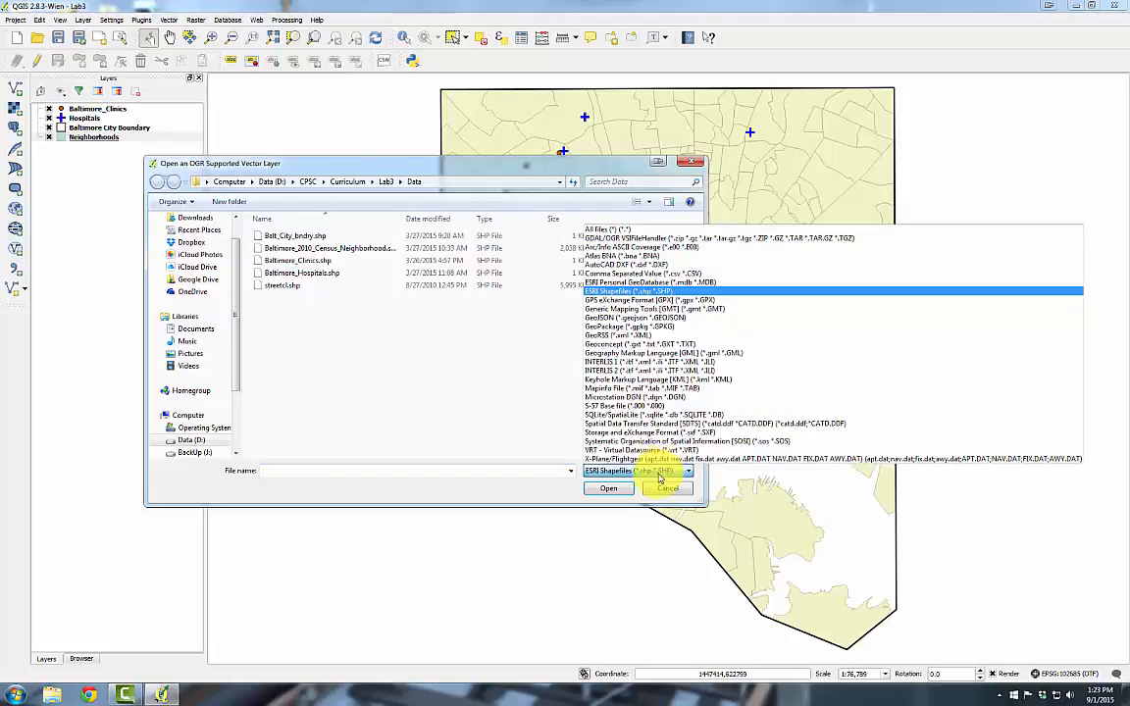
click(639, 236)
click(338, 324)
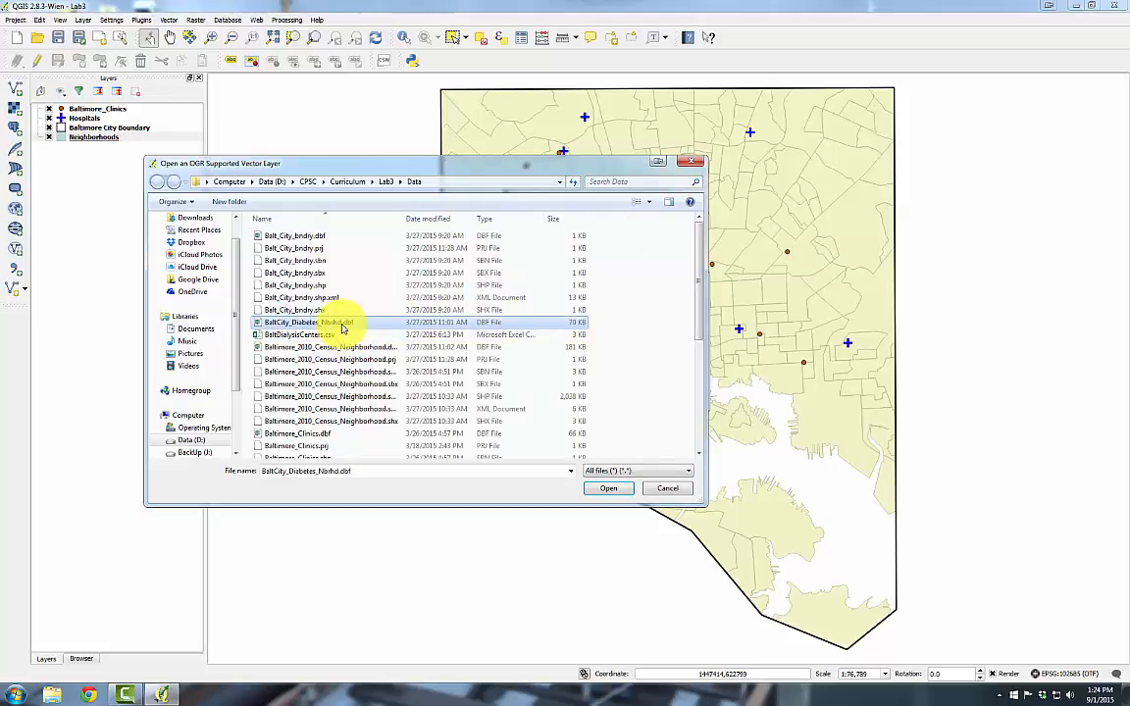
click(603, 490)
click(576, 395)
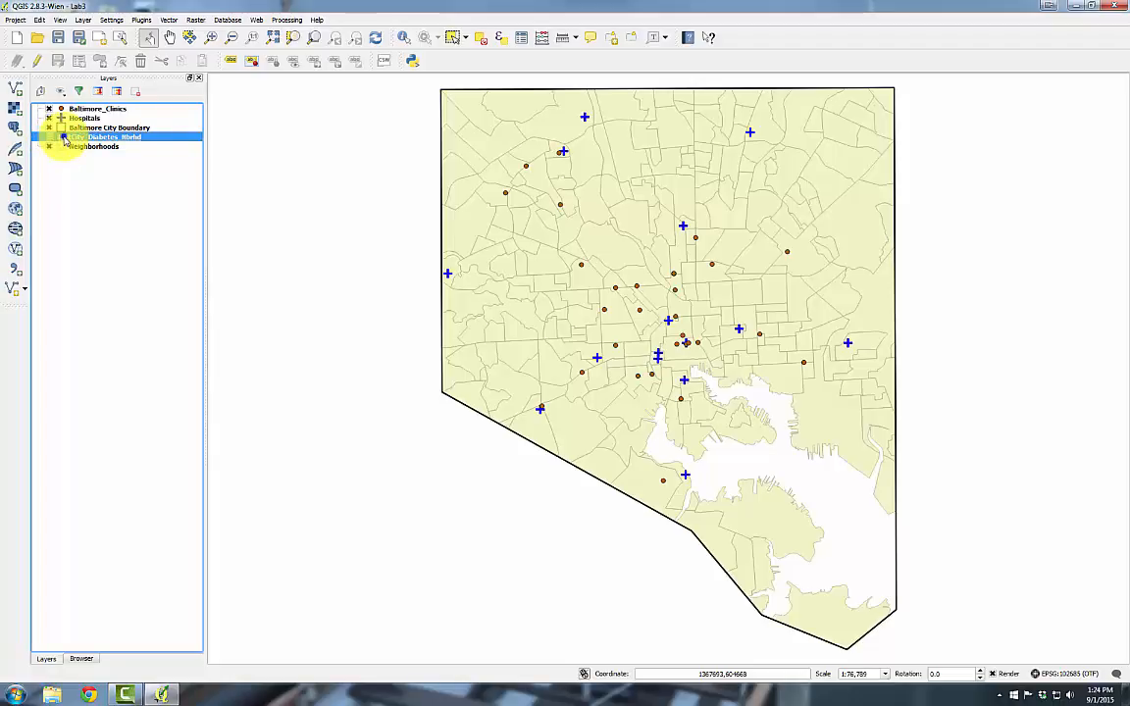
- Examine the attribute tables of the BaltCity_Diabetes_Nbrhd and Neighborhoods layers for a common field
right_click(63, 139)
click(101, 209)
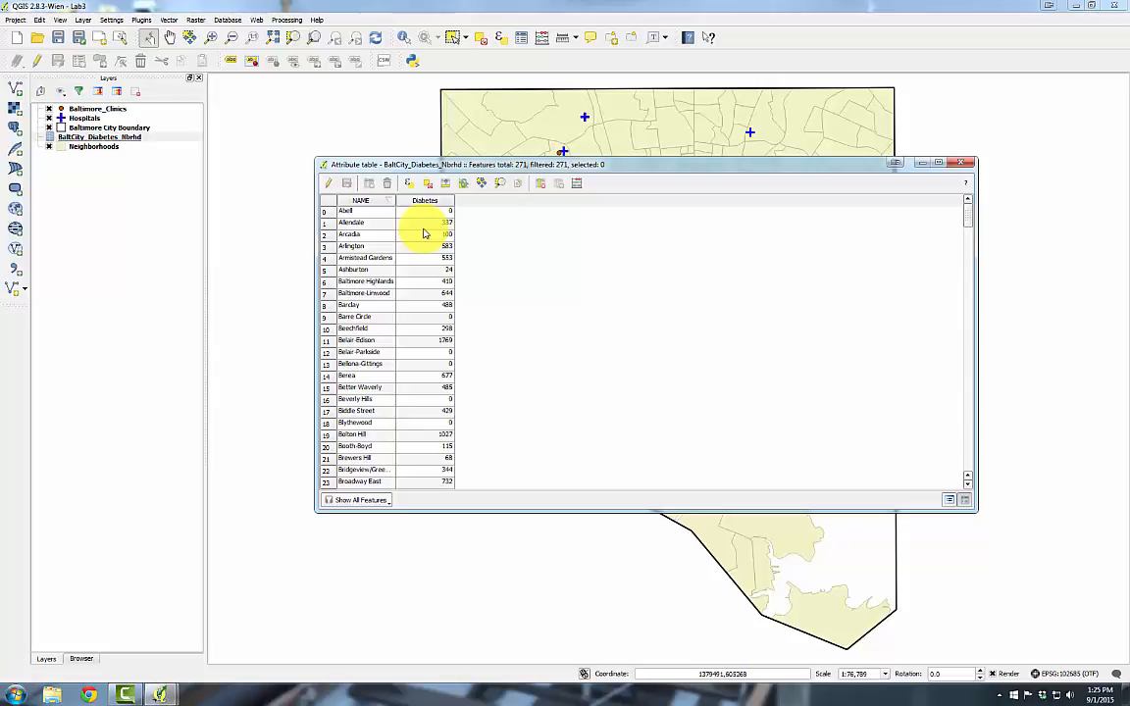
click(962, 162)
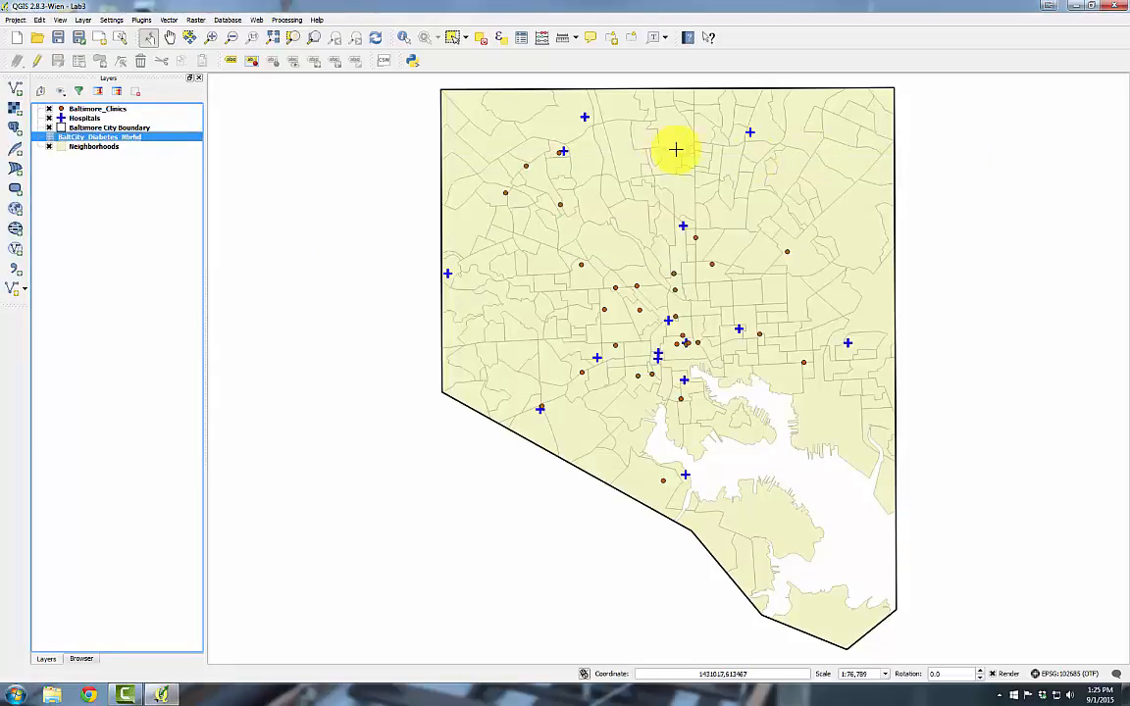
right_click(104, 149)
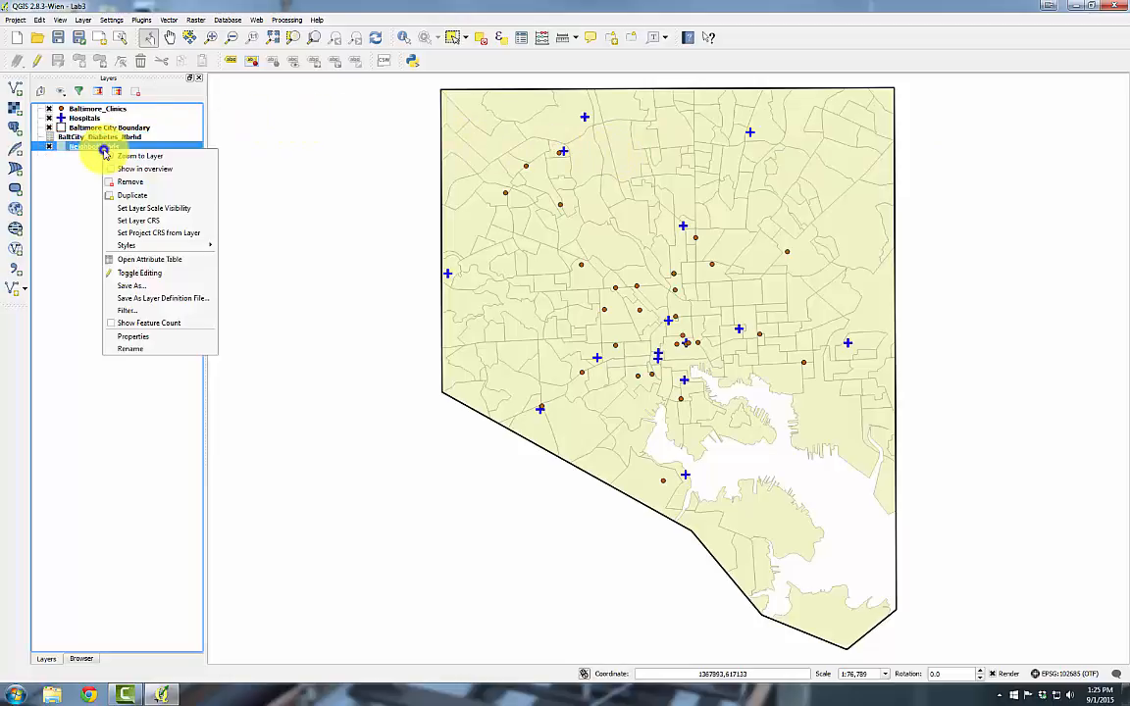
click(142, 260)
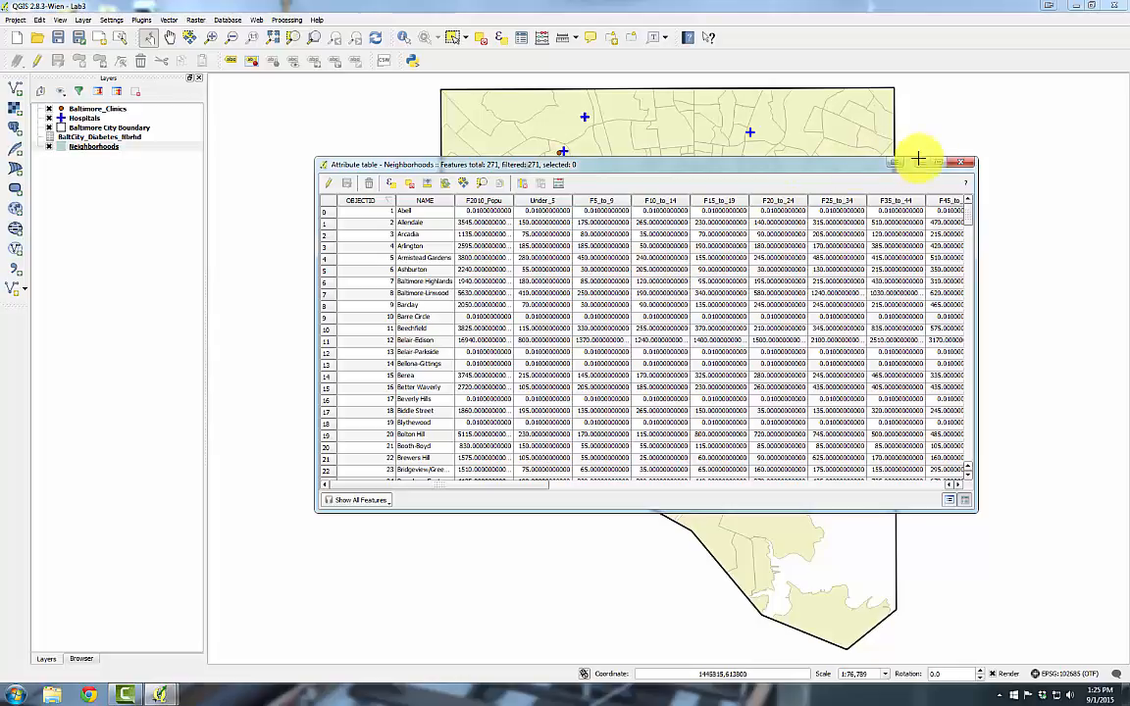
click(961, 164)
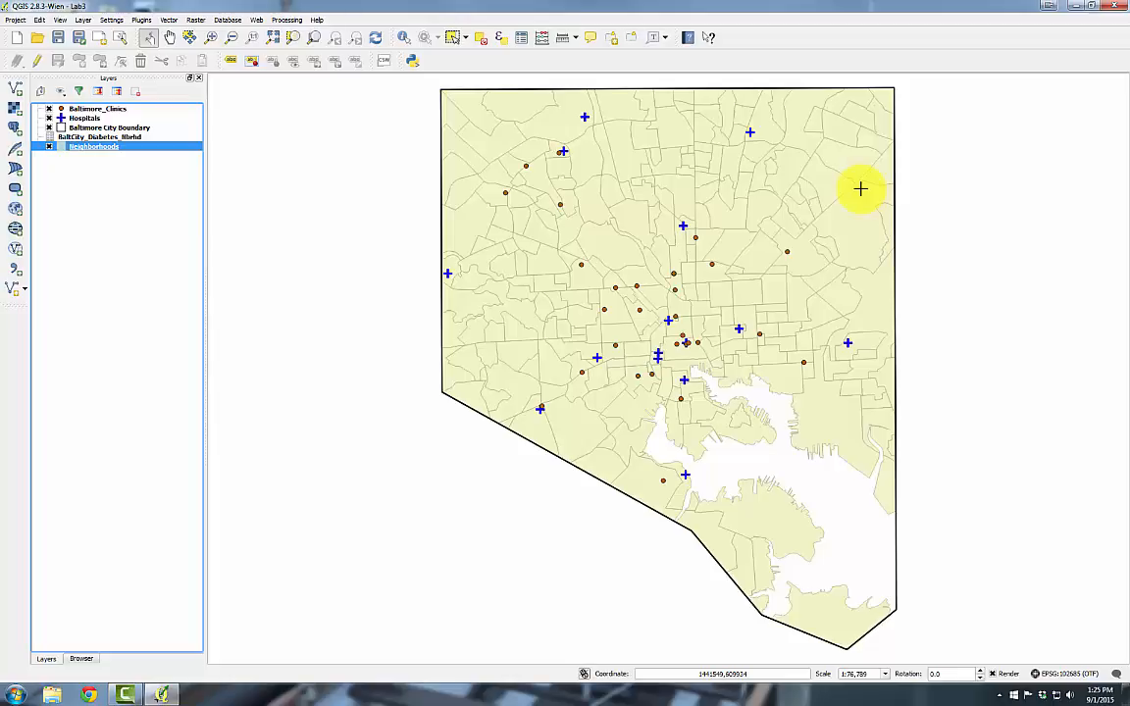
- Join the BaltCity_Diabetes_Nbrhd table to the Neighborhoods layer, using NAME as both join field and target field
double_click(99, 154)
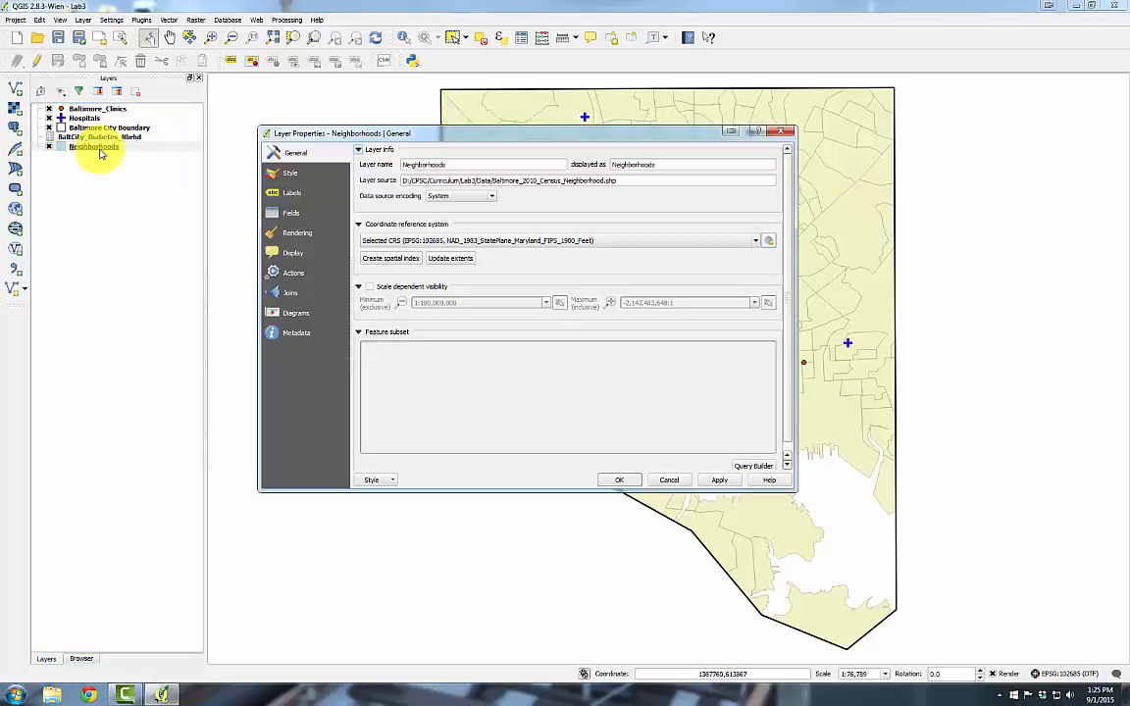
click(285, 294)
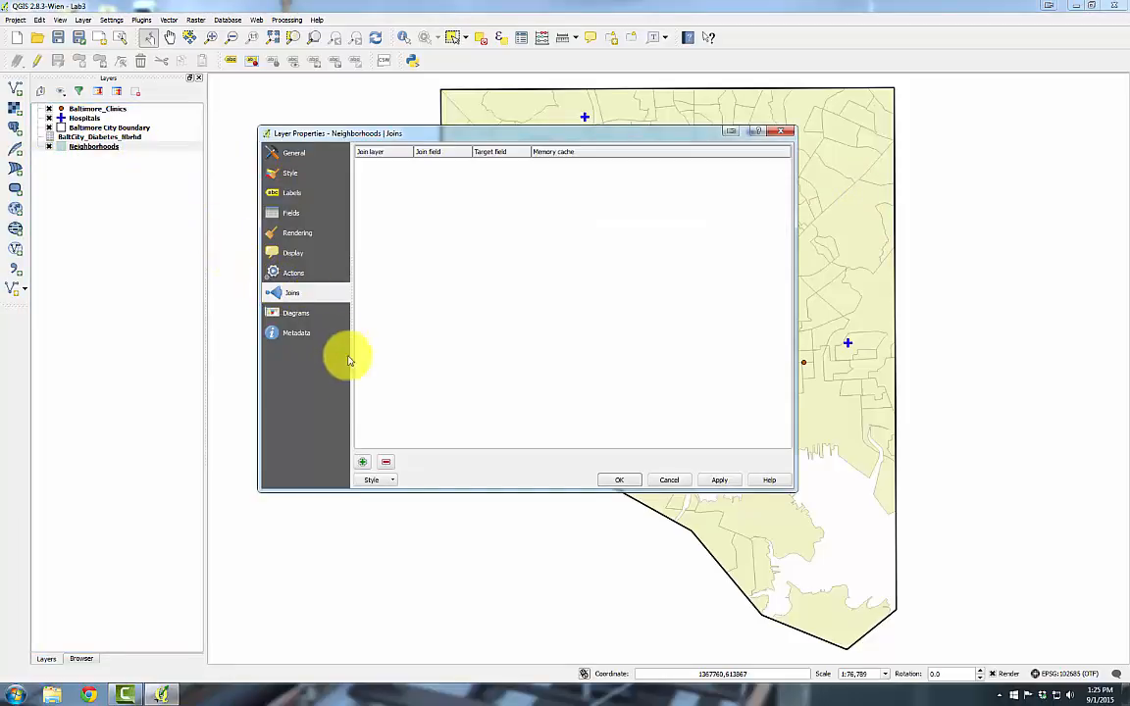
click(365, 463)
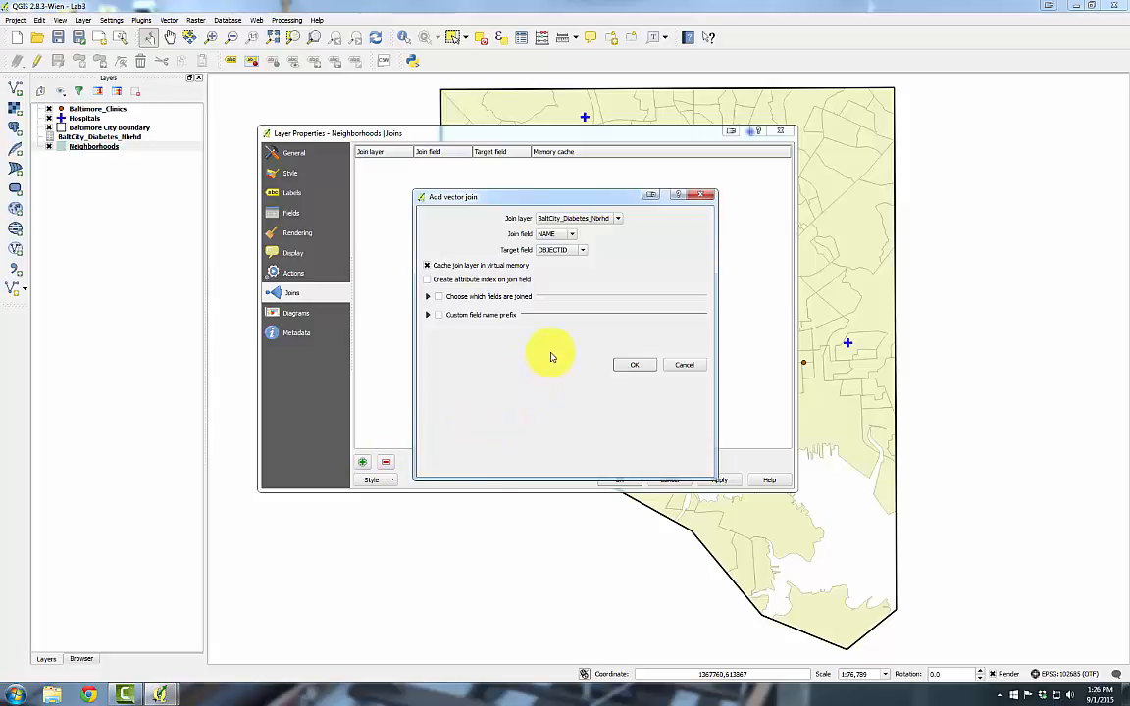
click(606, 220)
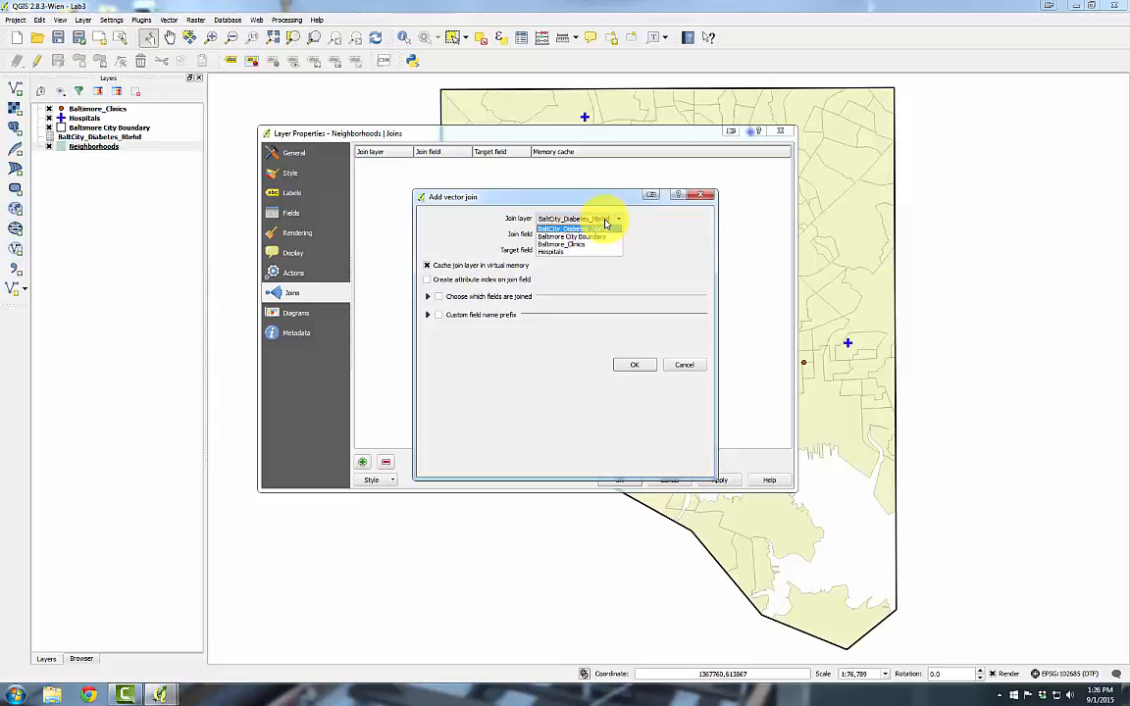
click(606, 223)
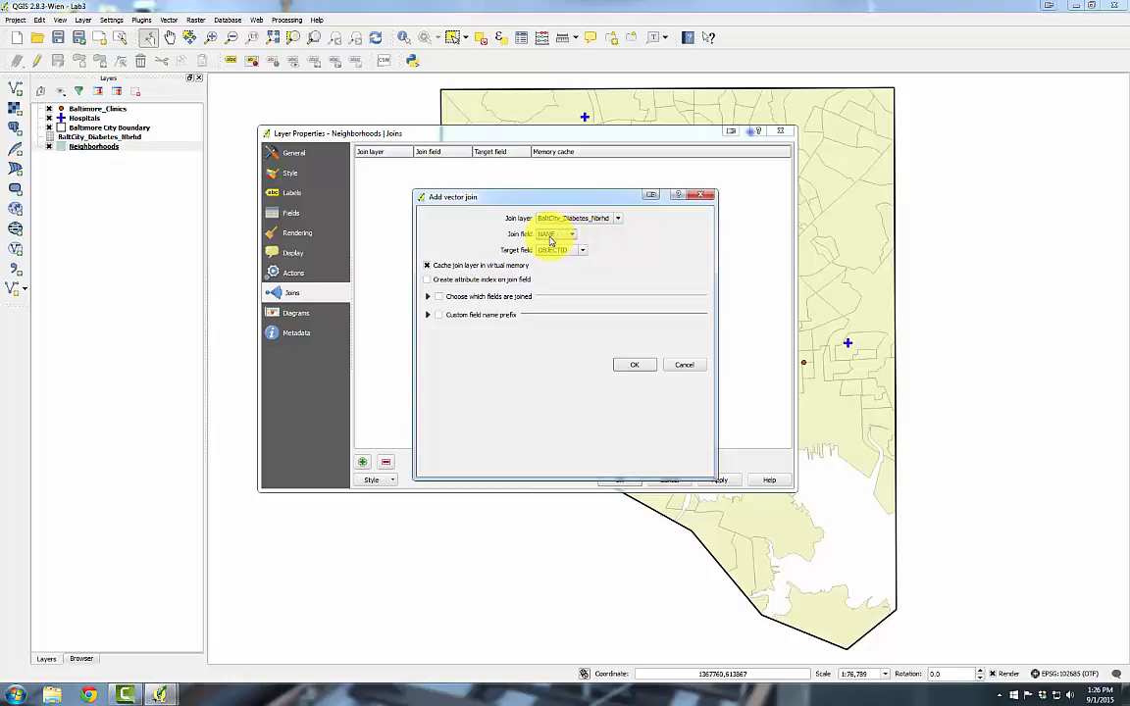
click(571, 254)
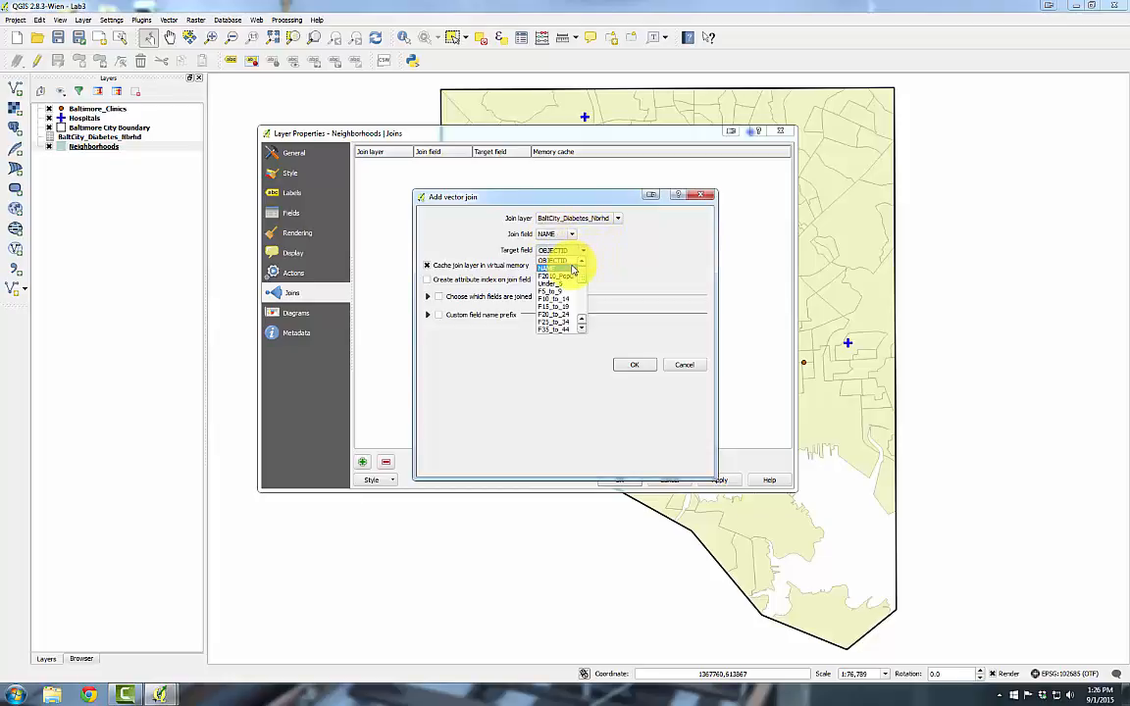
click(565, 263)
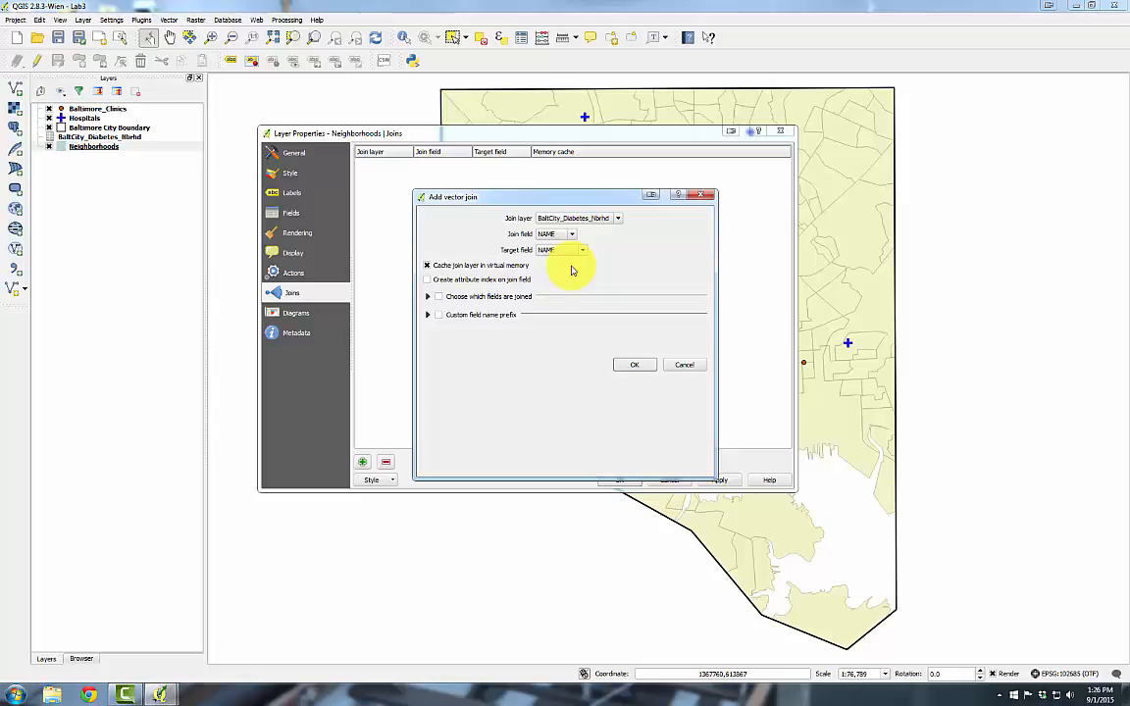
click(635, 368)
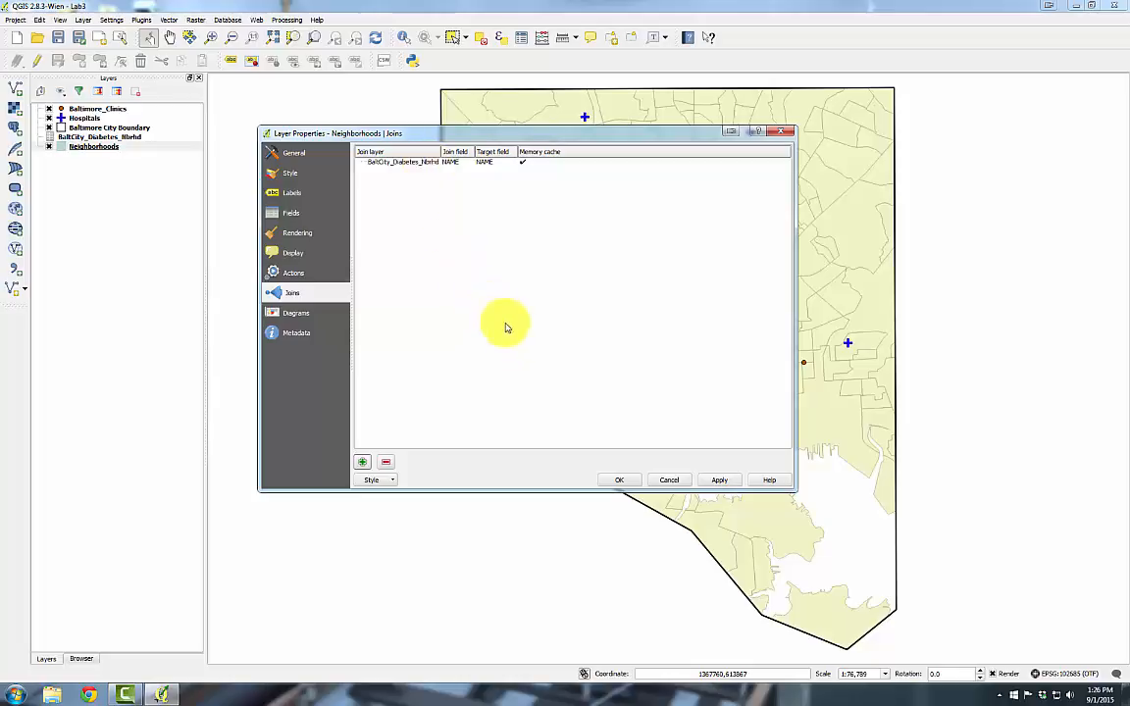
click(616, 481)
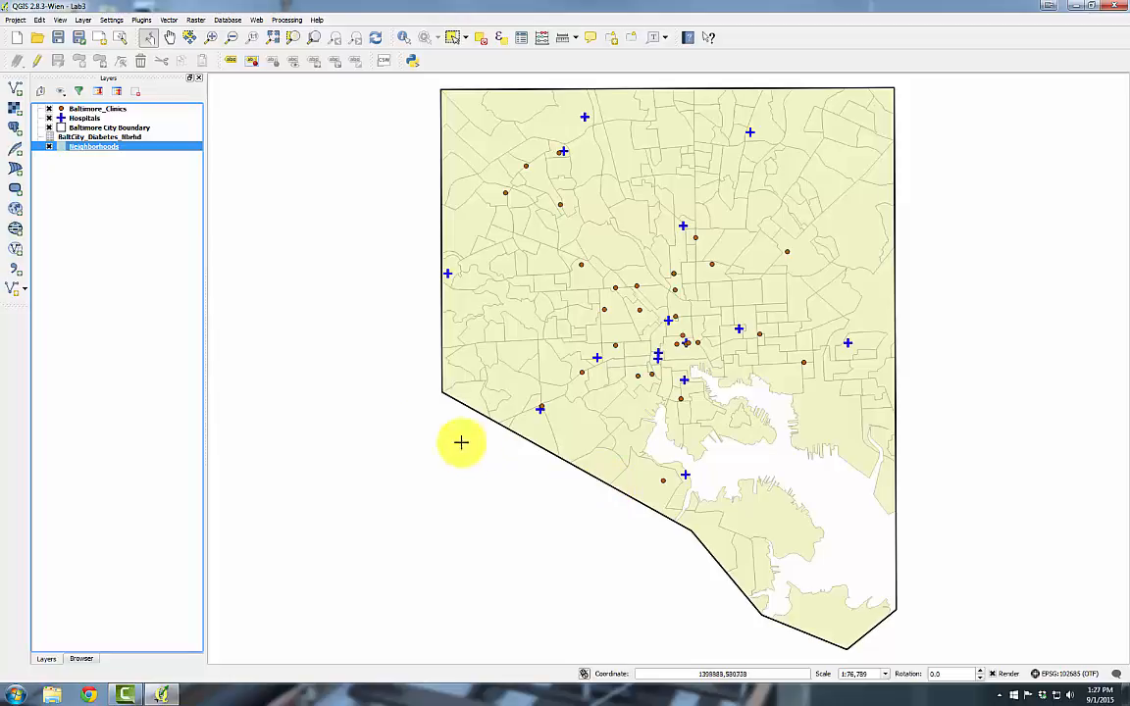
- Check the Neighborhoods attribute table for the joined diabetes column
right_click(94, 147)
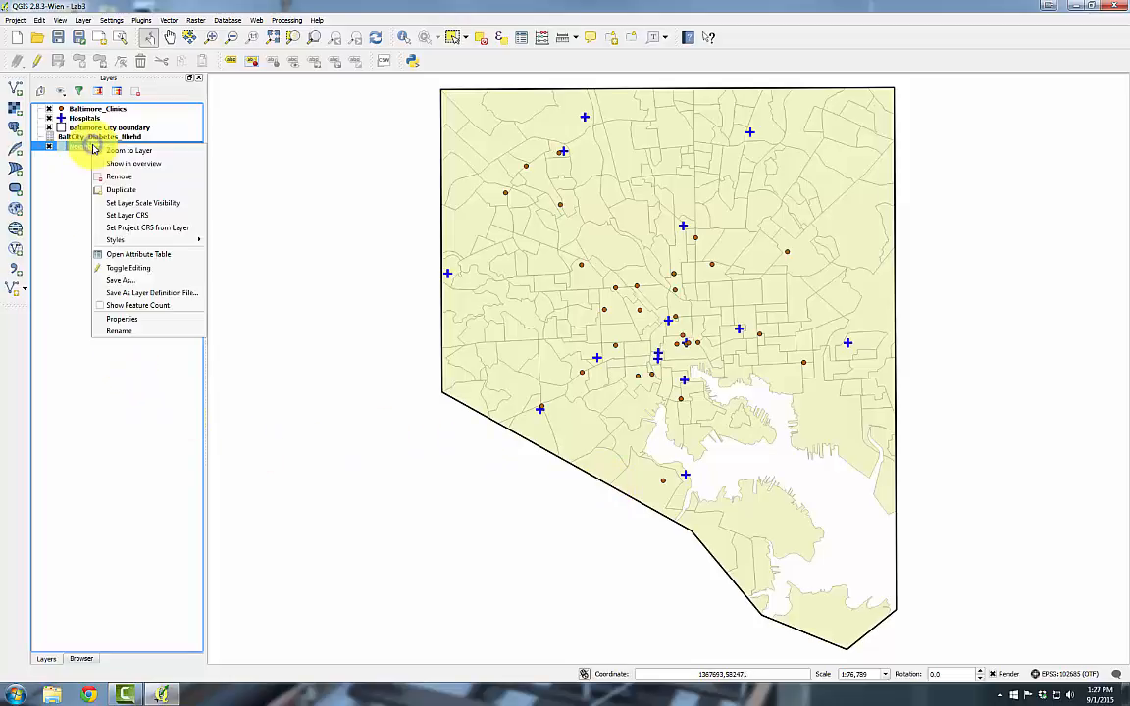
click(114, 257)
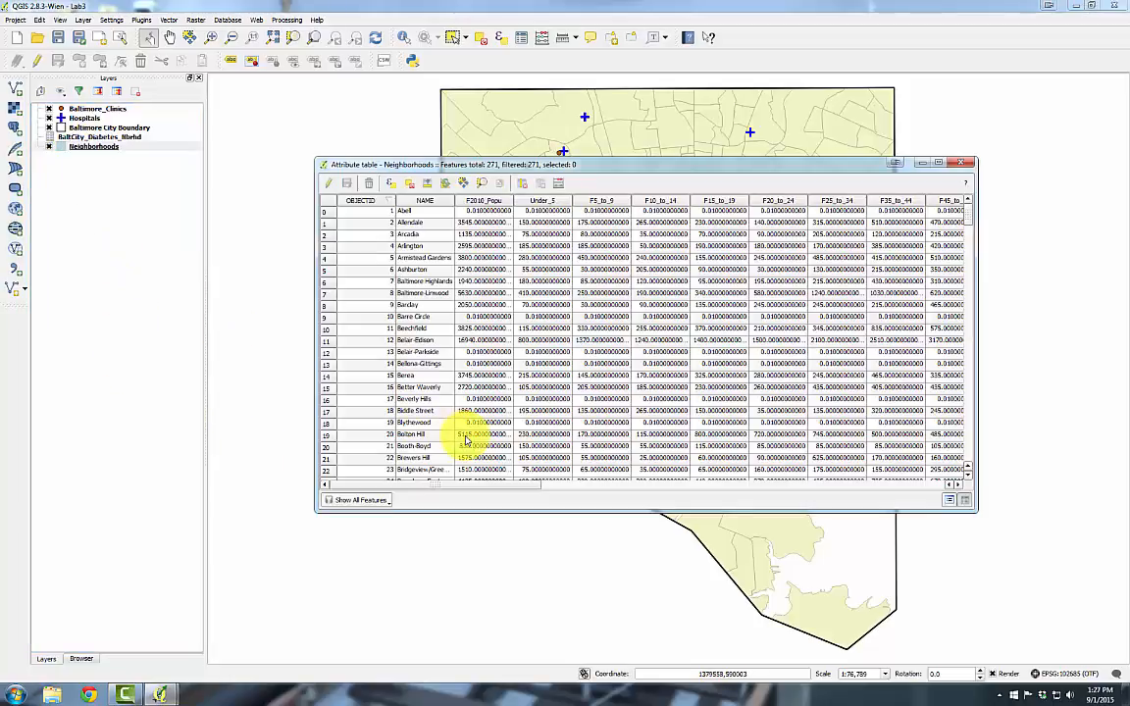
click(709, 485)
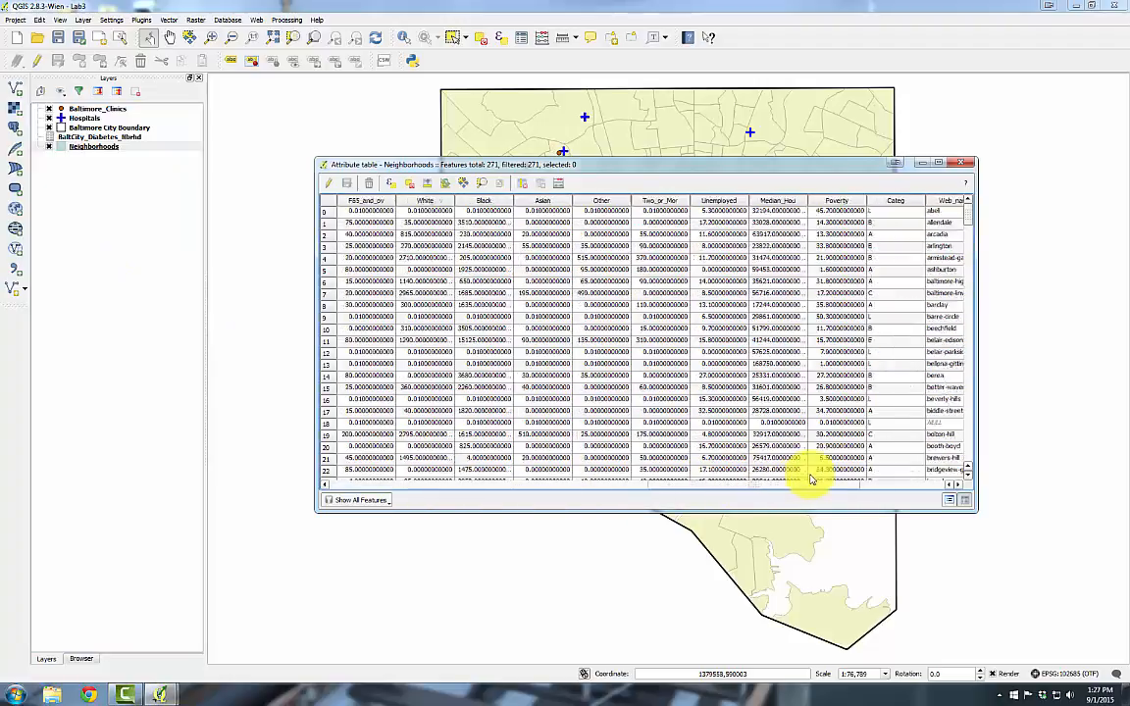
click(886, 484)
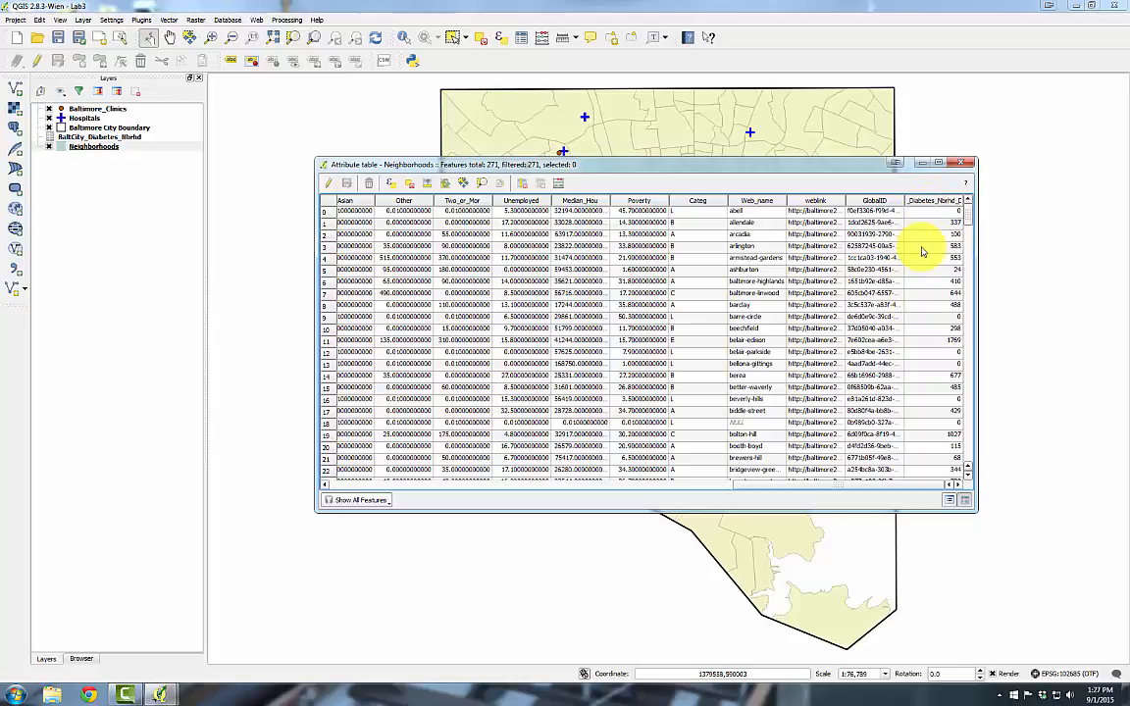
click(965, 163)
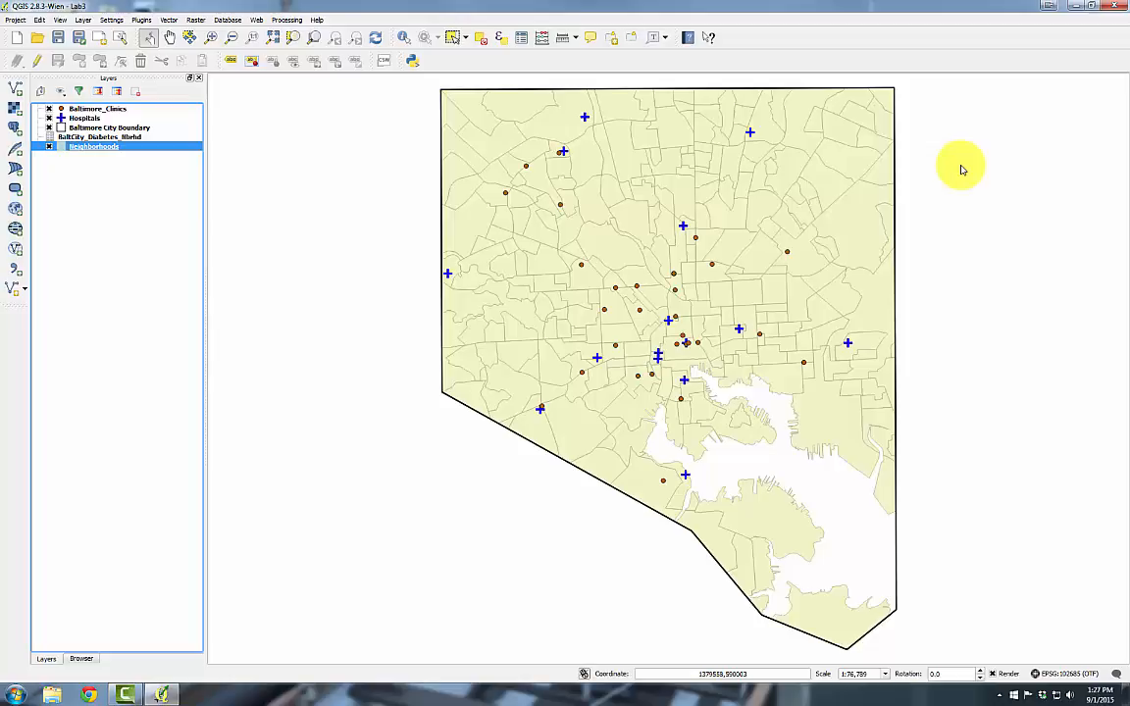
- Save the joined Neighborhoods layer as the ESRI Shapefile Neighborhood_diabetes.shp in the Lab3 Data folder and add it to the map
right_click(68, 153)
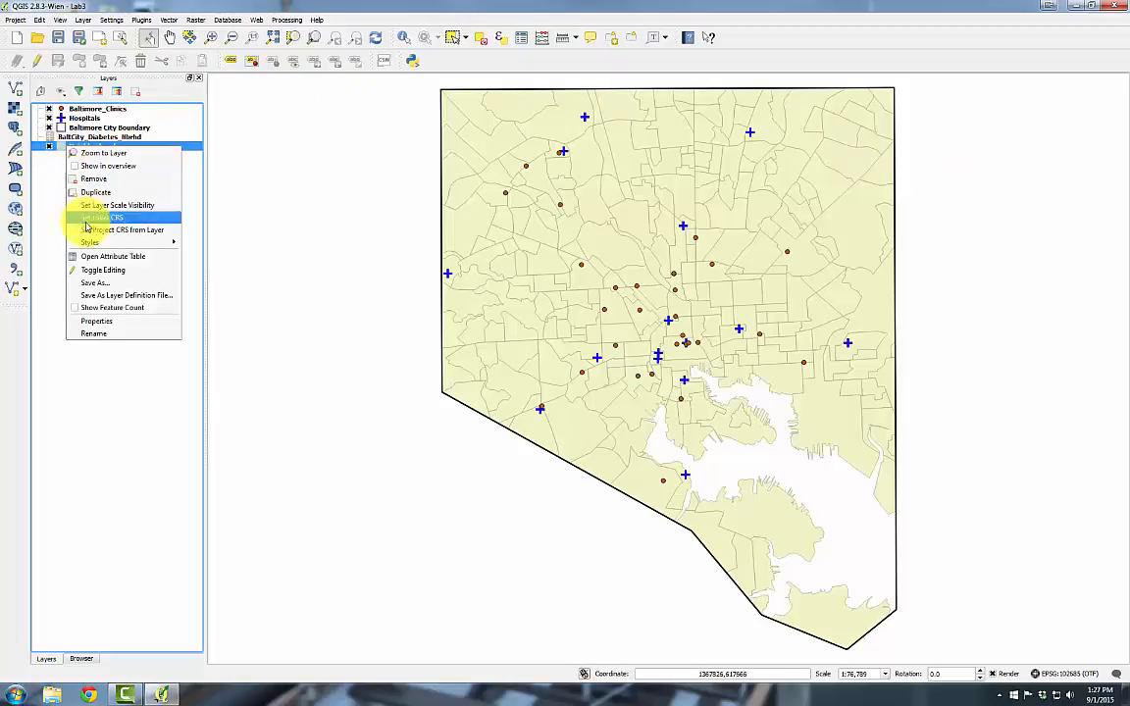
click(98, 284)
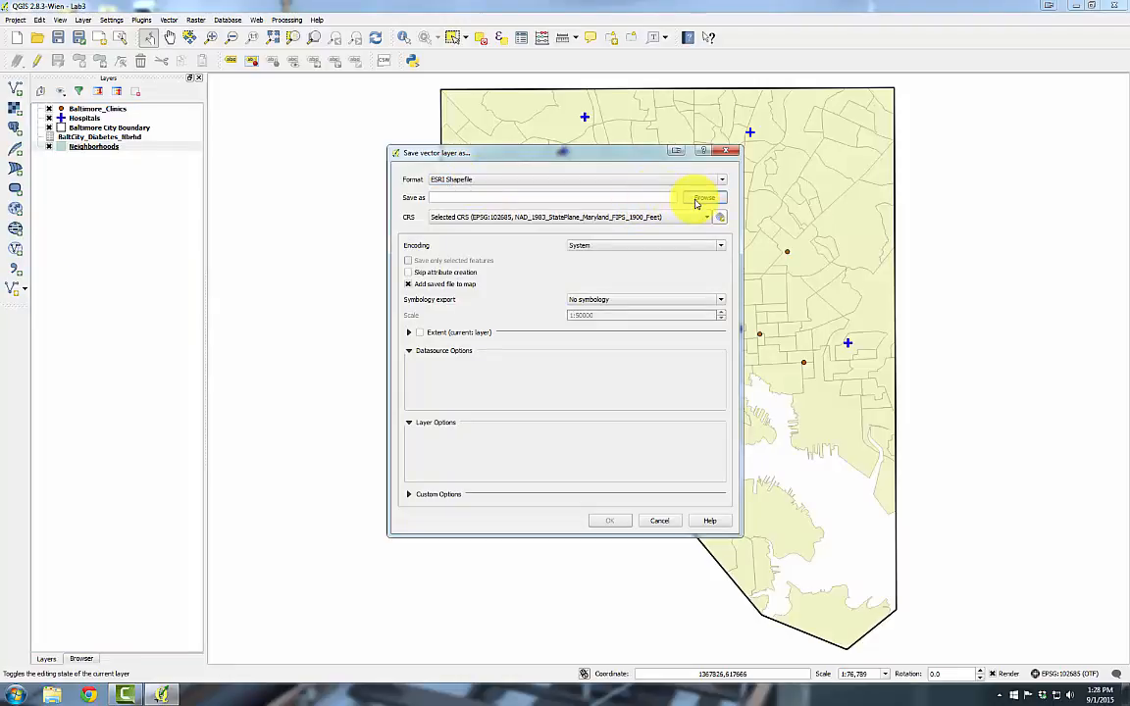
click(704, 198)
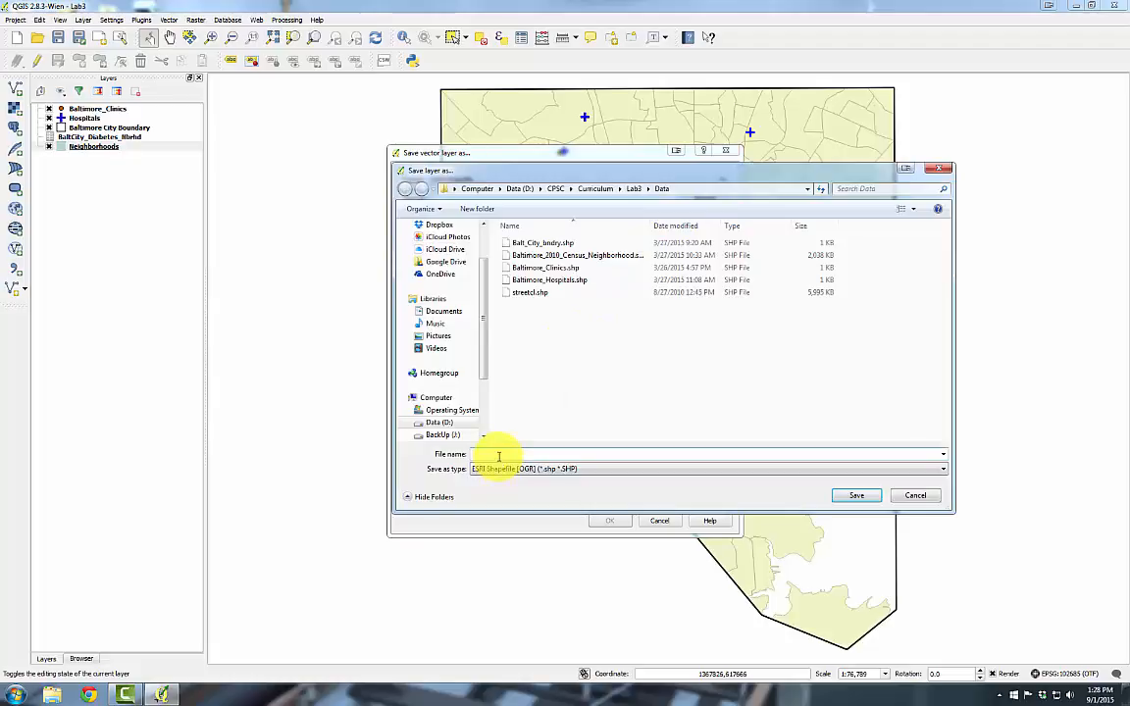
text(Neighborhood_diabets.shp)
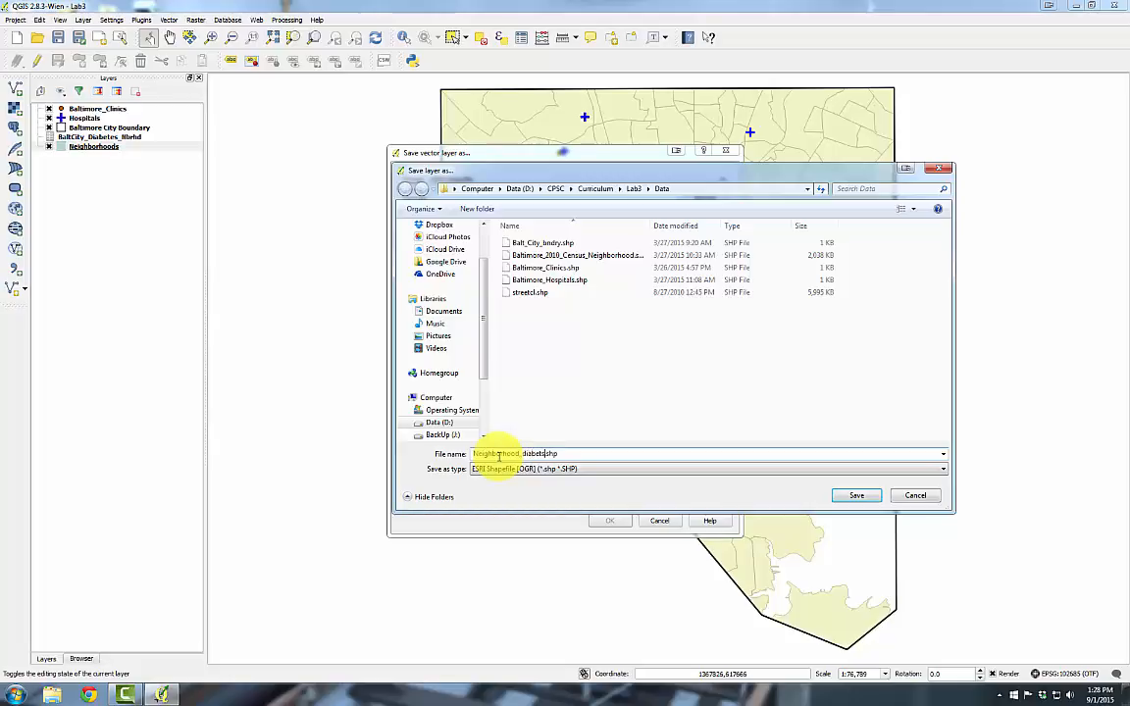
click(852, 496)
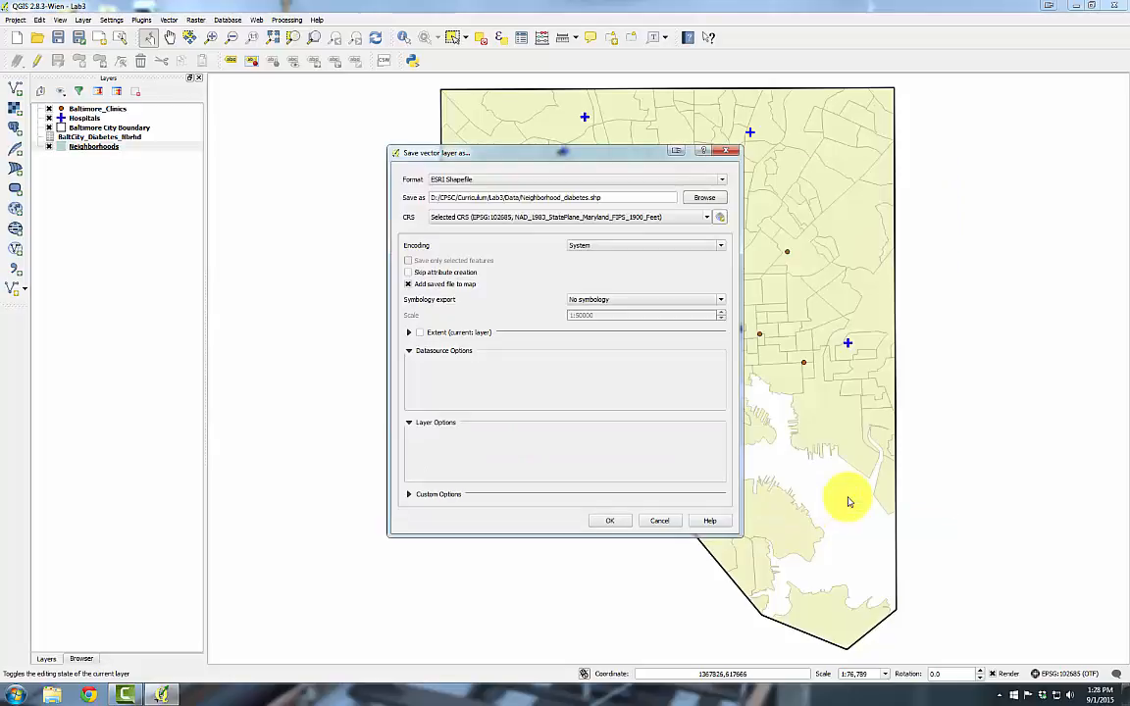
click(610, 521)
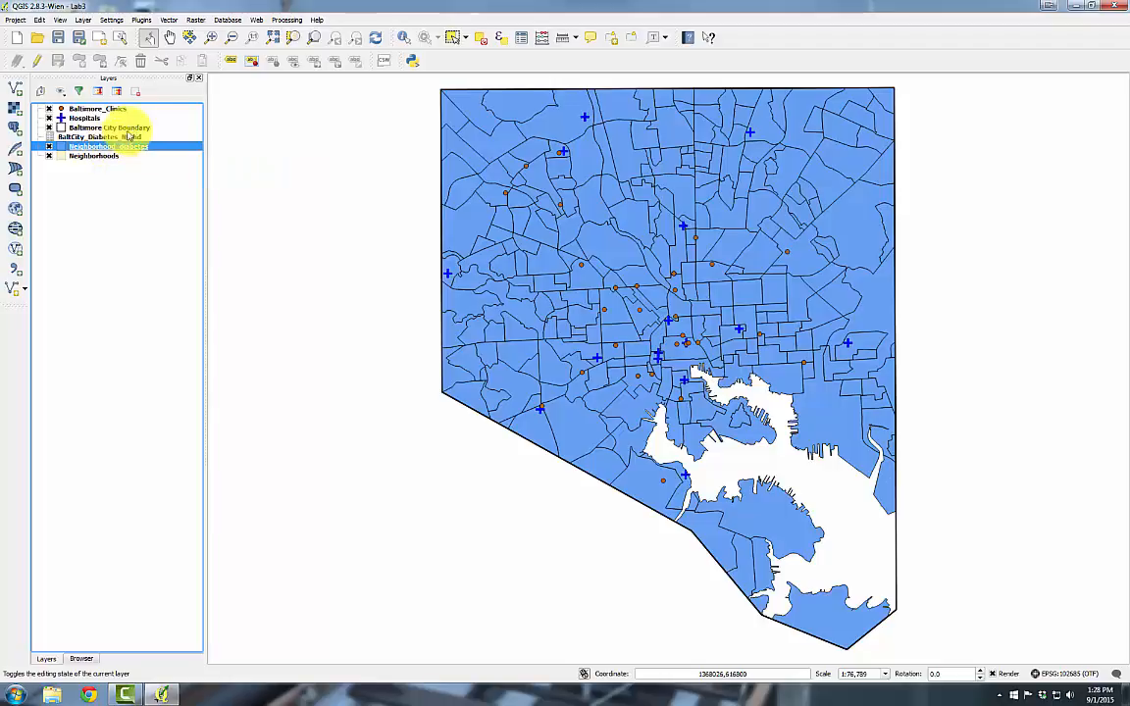
- Identify a neighborhood in the north-central part of the Neighborhood_diabetes layer to inspect its attributes, and clear the results
click(404, 39)
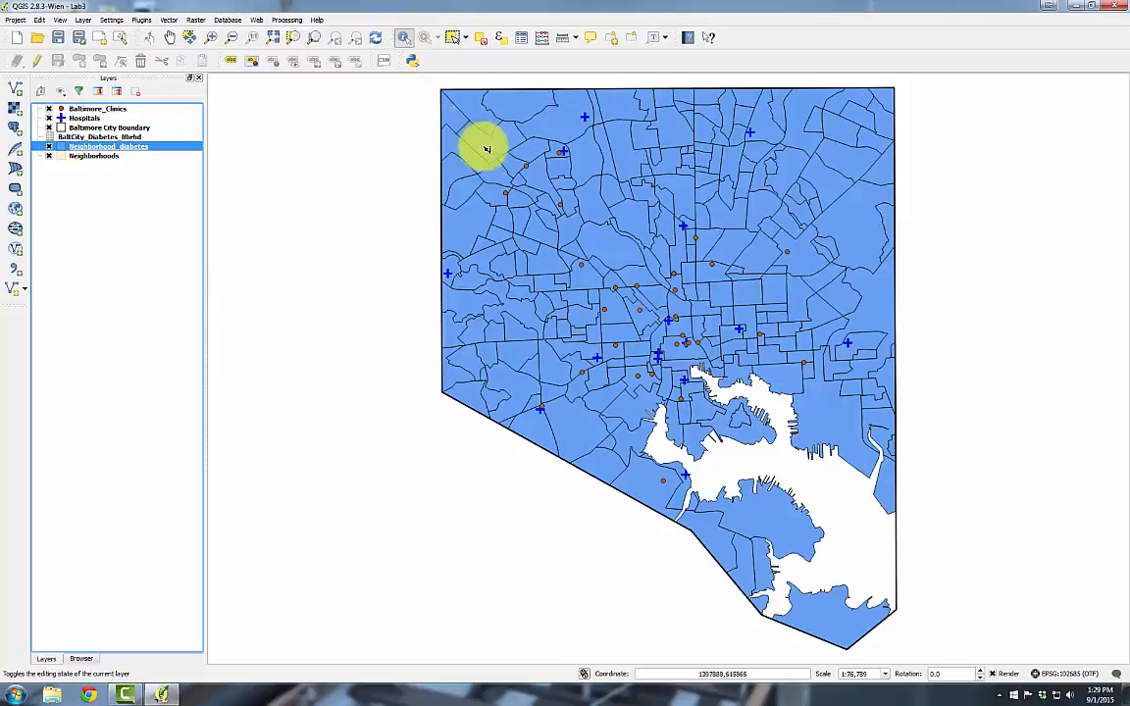
click(639, 225)
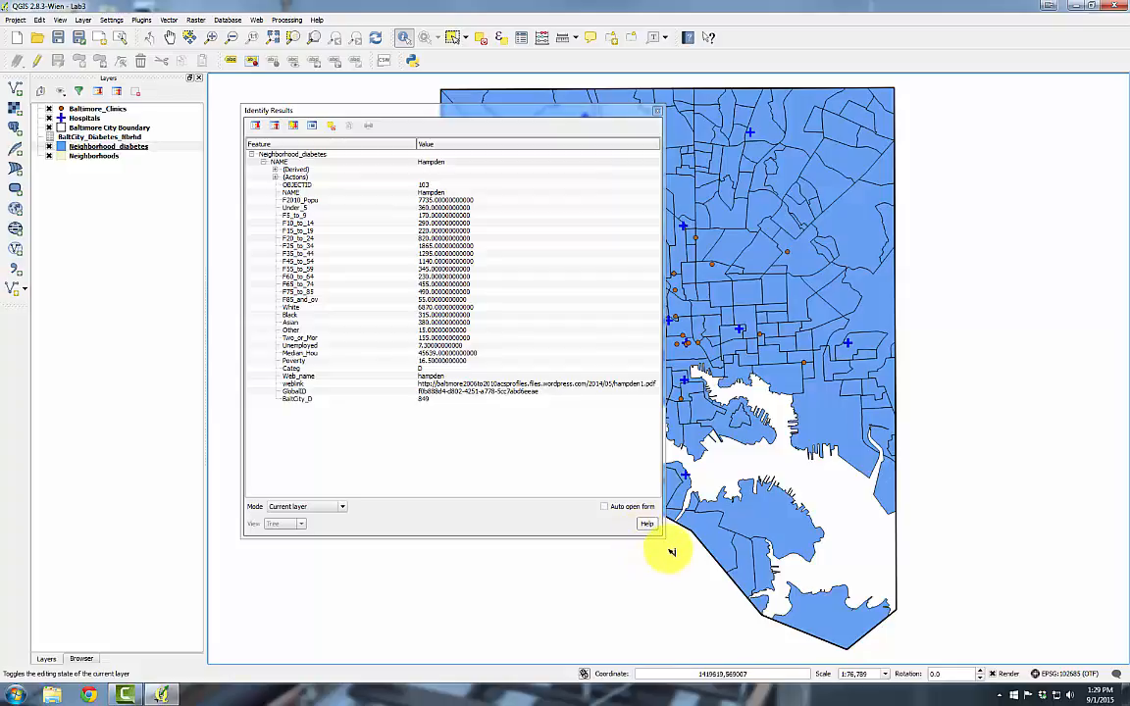
drag(663, 537, 671, 458)
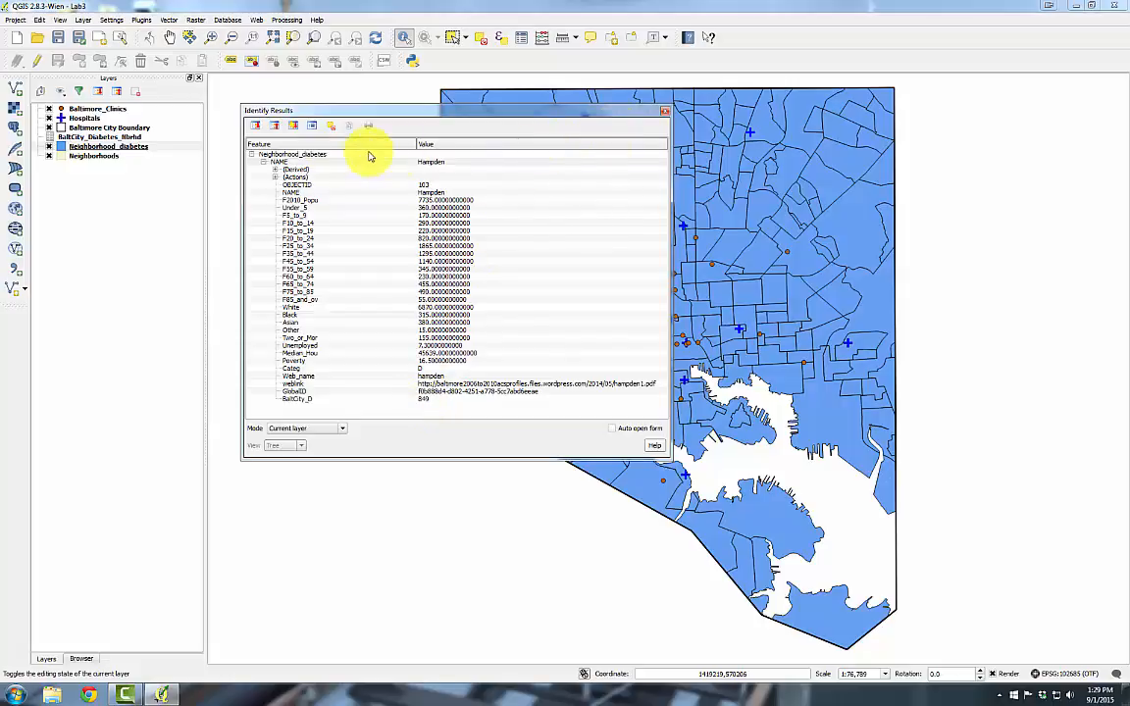
click(312, 126)
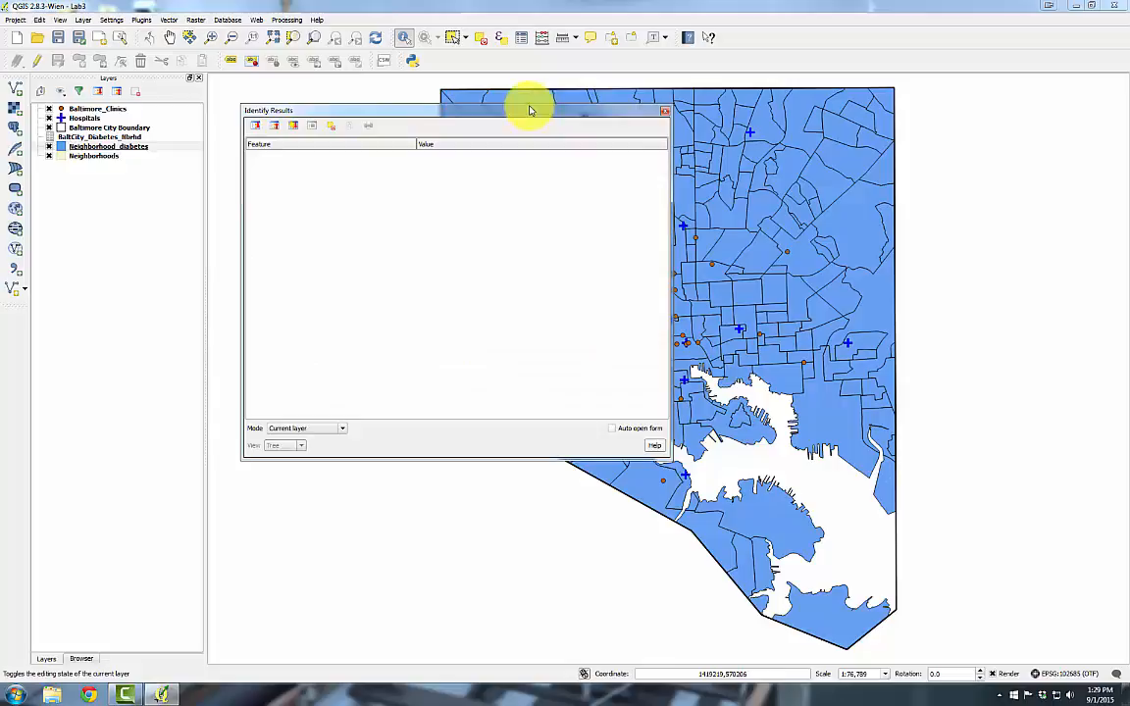
click(665, 111)
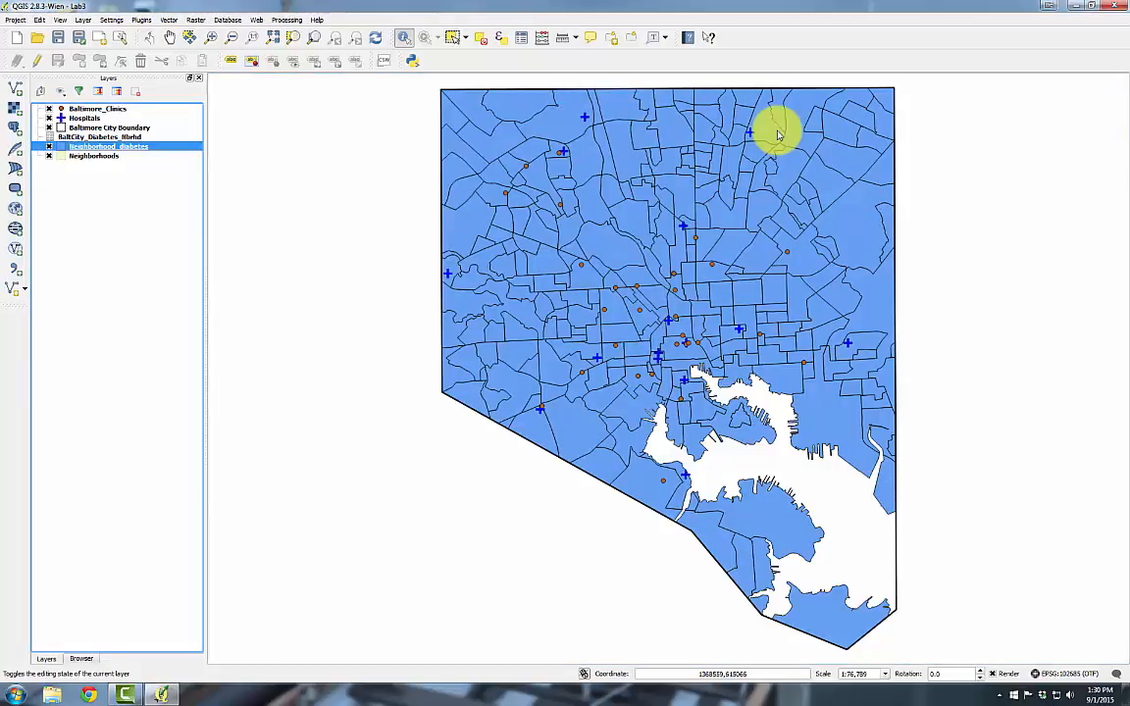
- Style the Neighborhood_diabetes layer with Graduated symbology based on the BaltCity_D column
double_click(98, 149)
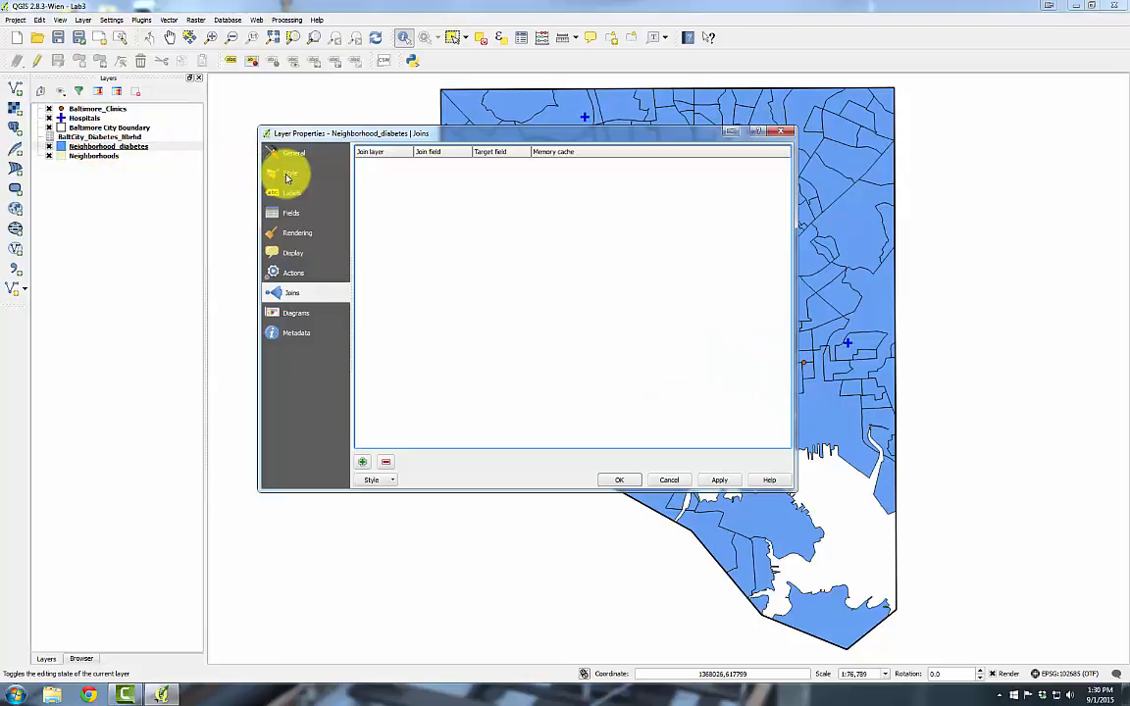
click(287, 174)
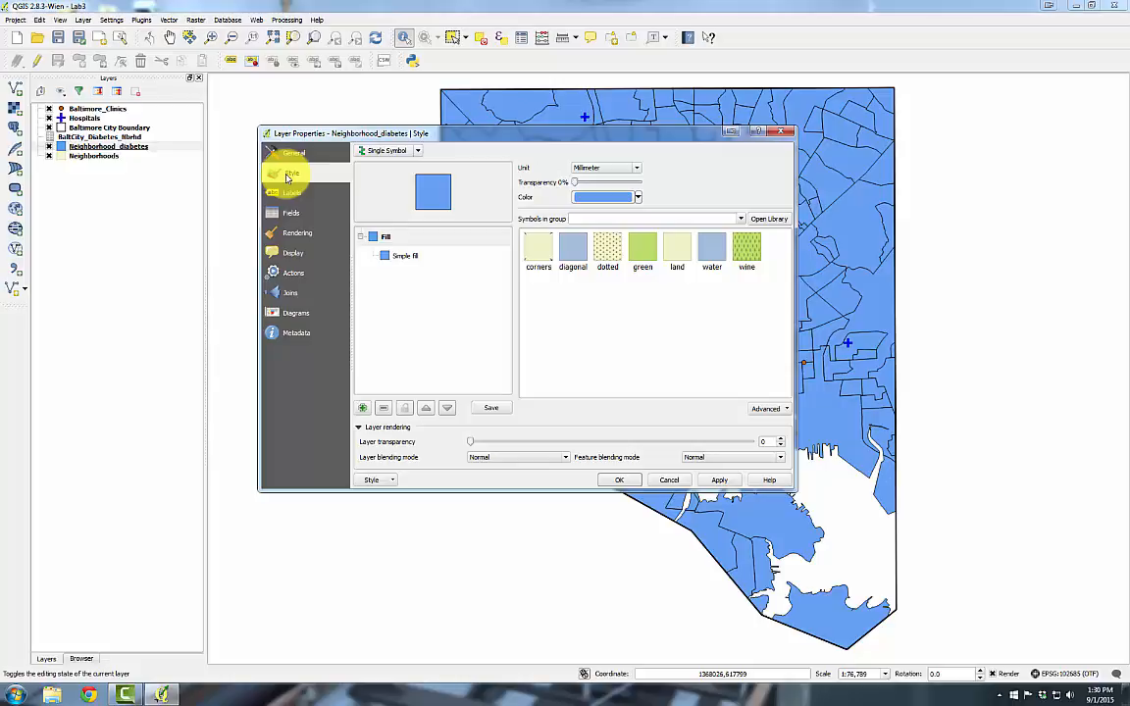
click(397, 154)
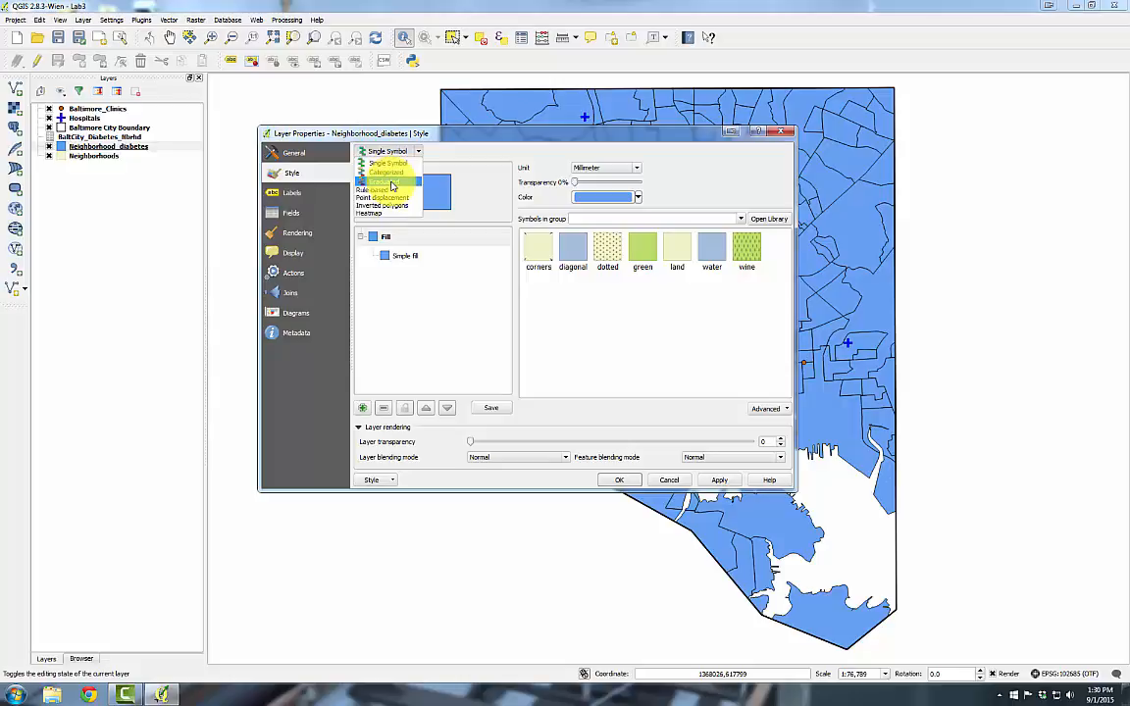
click(369, 183)
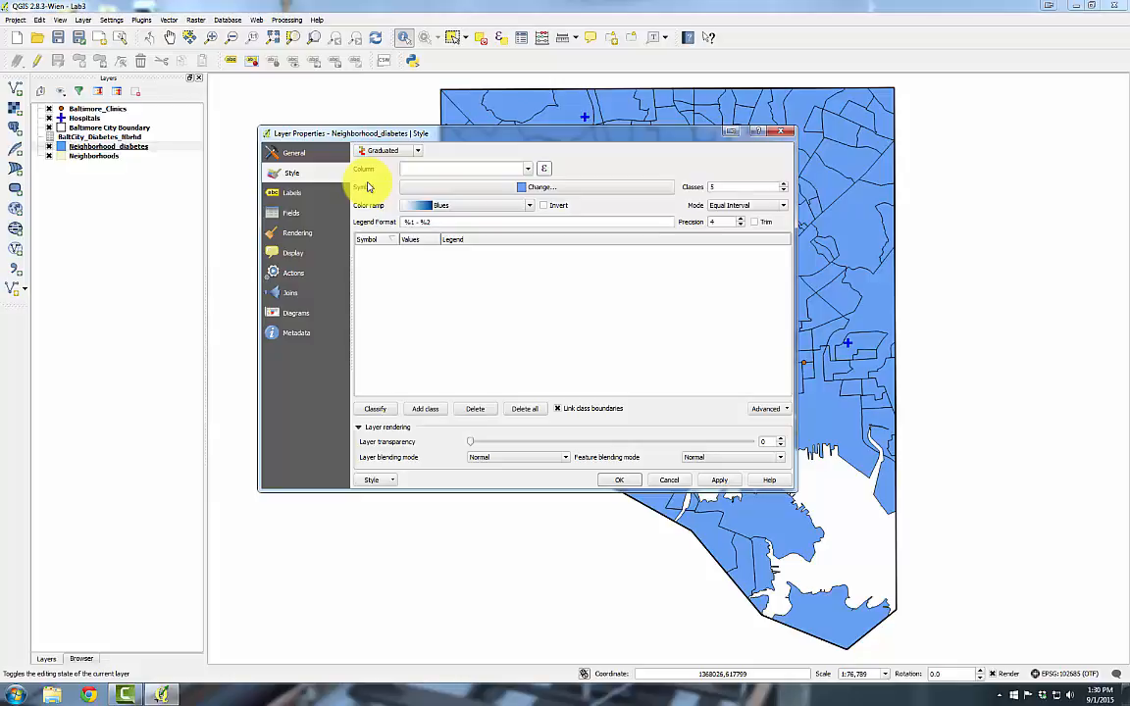
click(528, 168)
drag(525, 184, 523, 246)
click(434, 249)
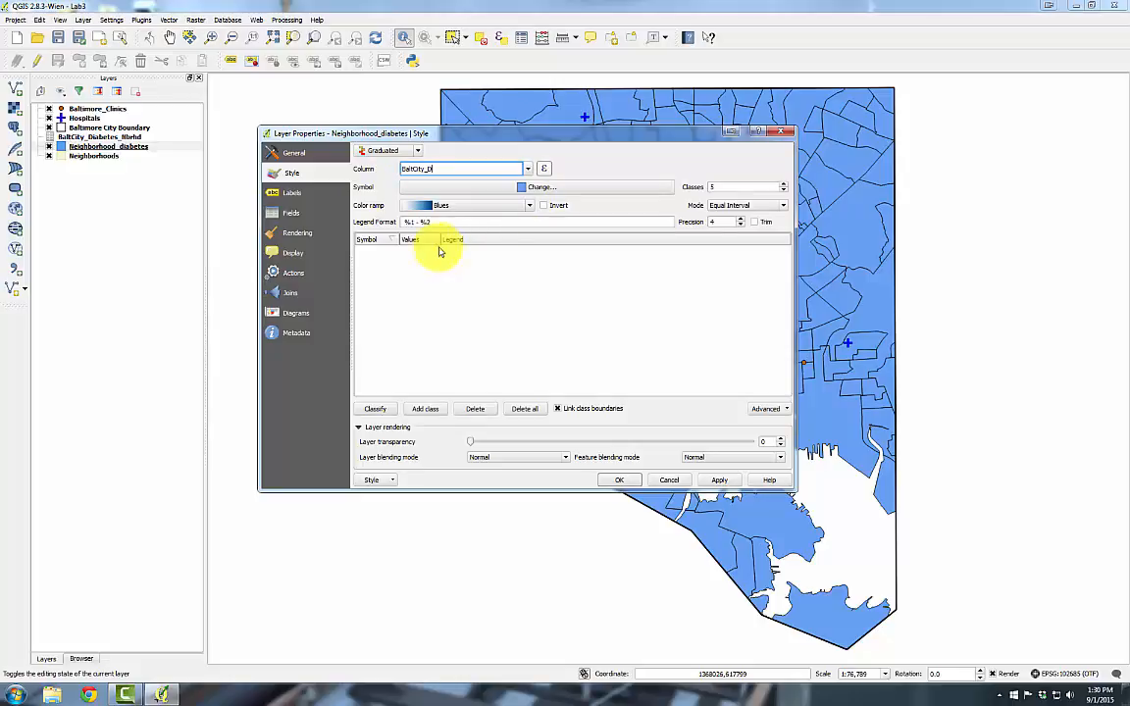
- Set the graduated style's color ramp to Reds and its classification mode to Quantile (Equal Count)
click(531, 207)
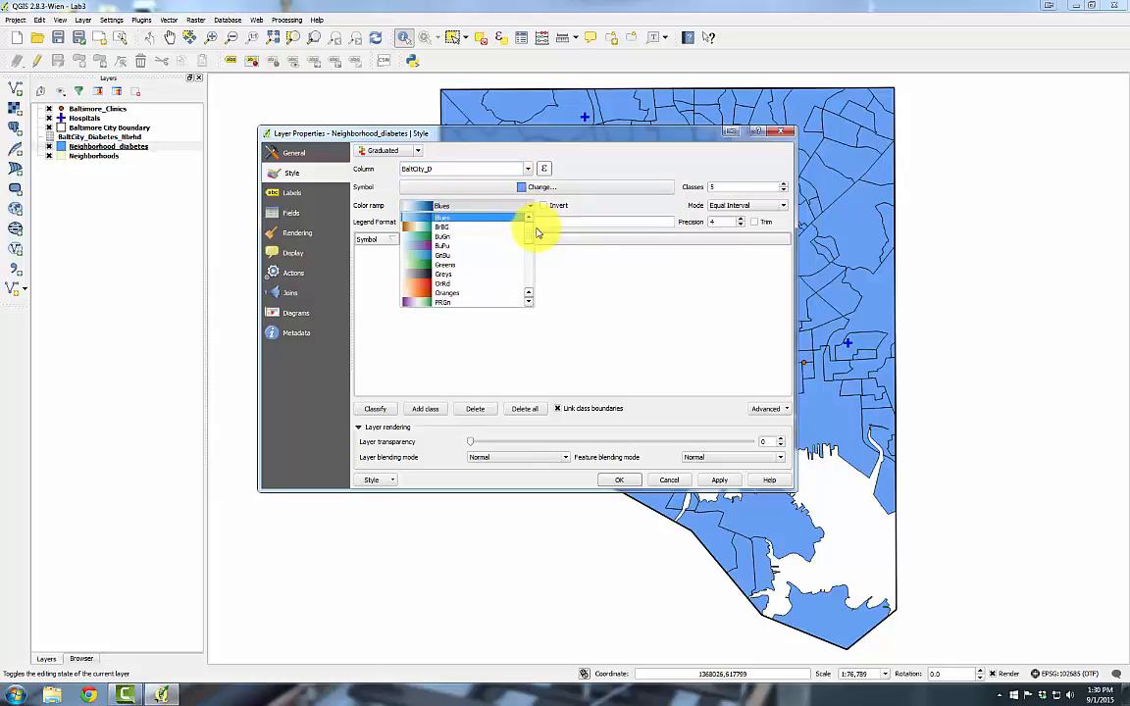
scroll(525, 256, down, 3)
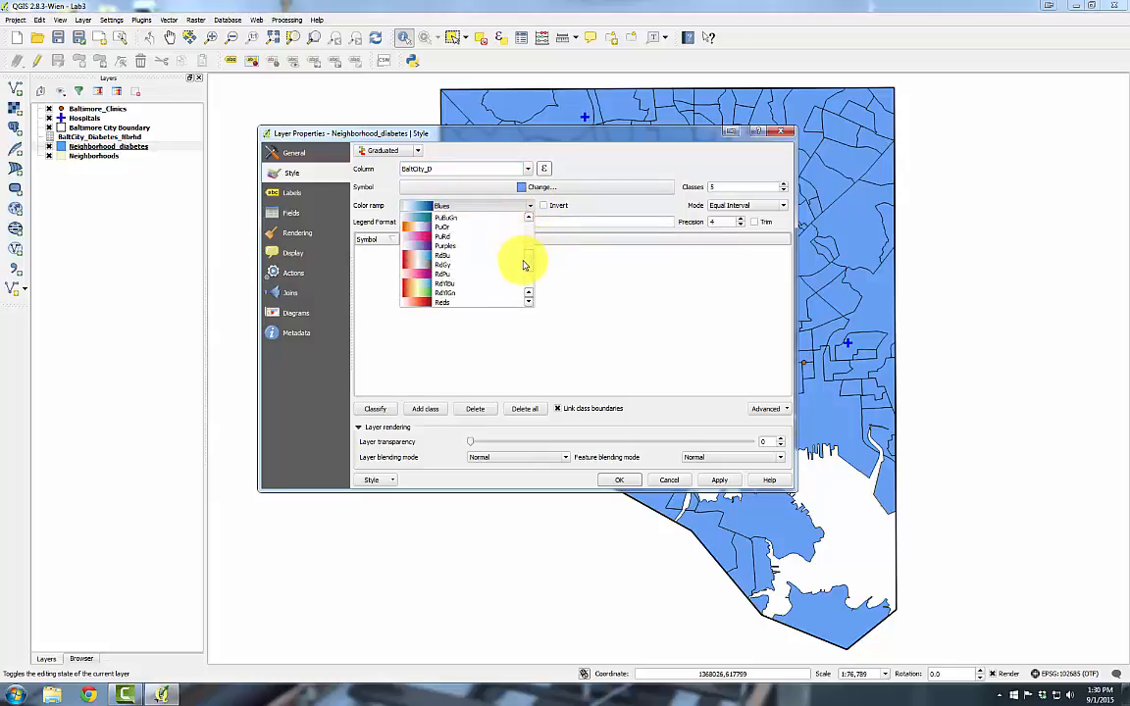
click(454, 285)
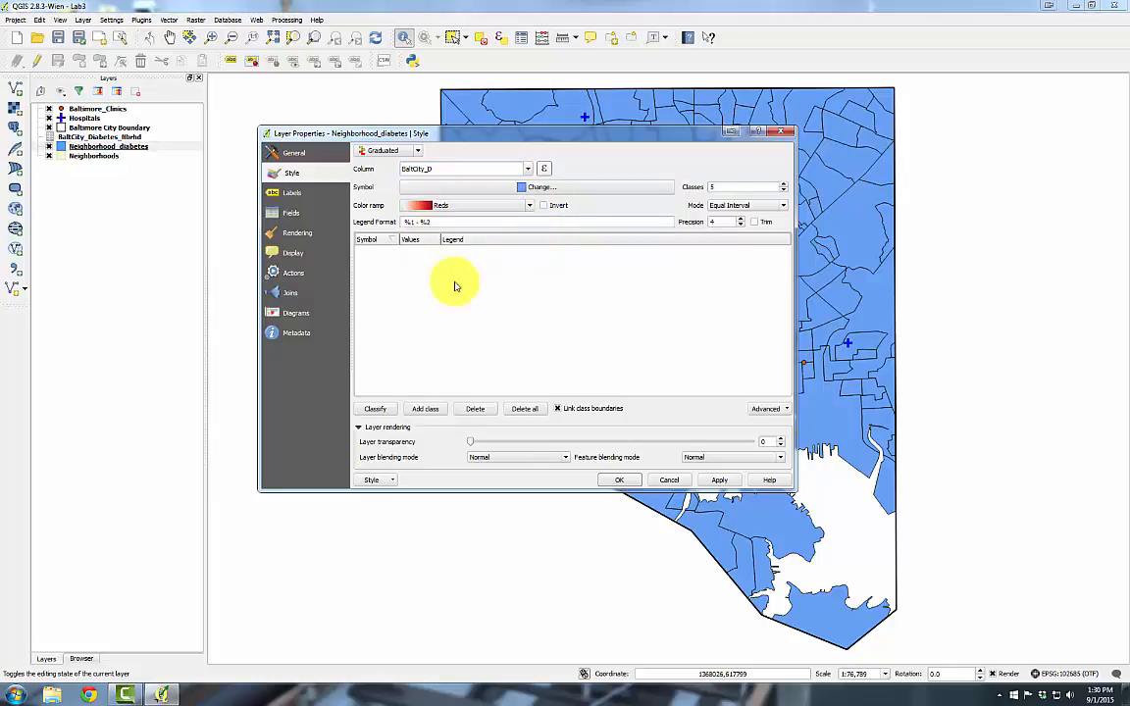
click(736, 209)
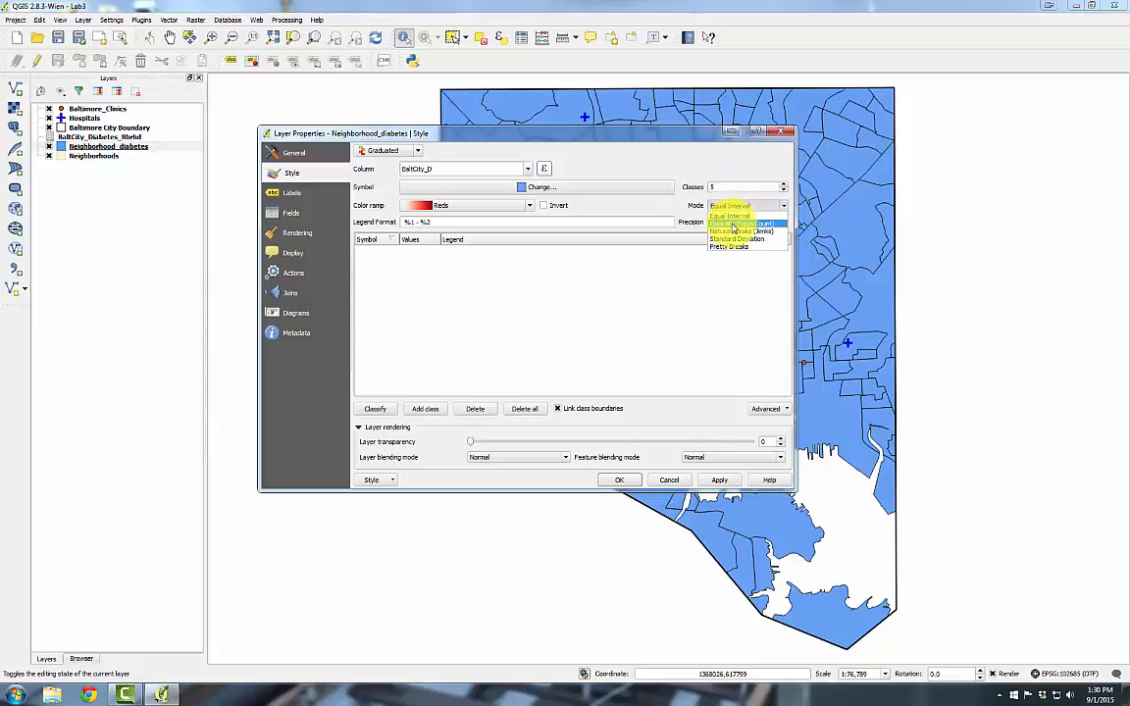
click(733, 224)
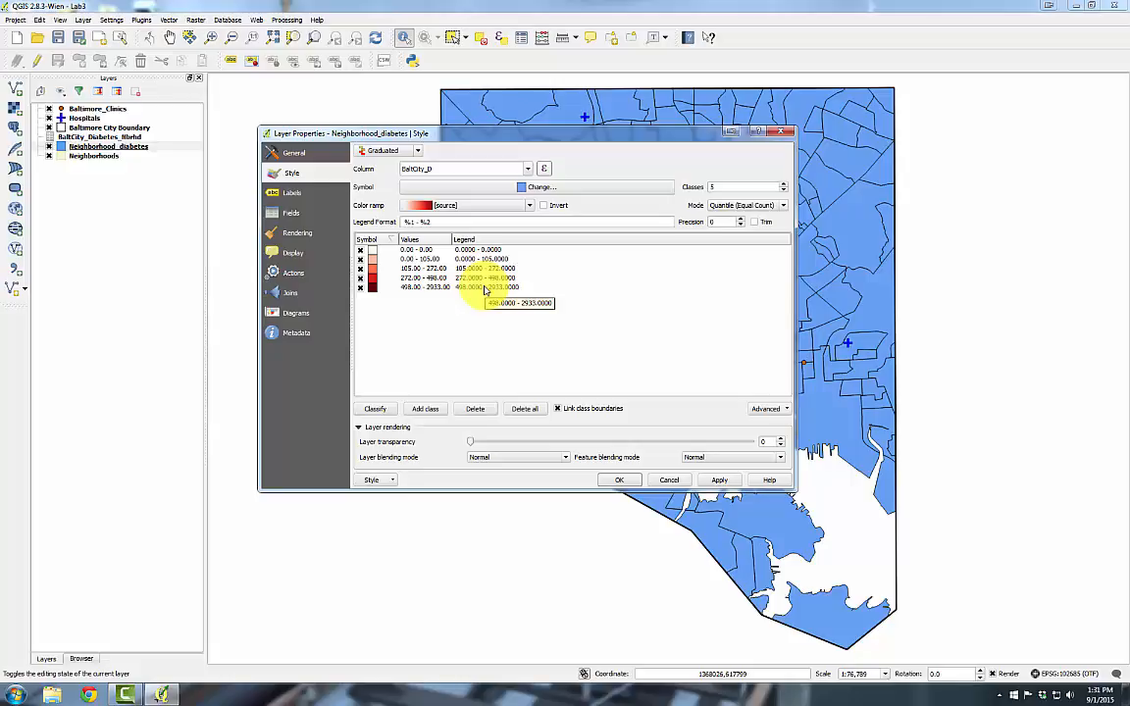
- Relabel the legend of the first class as "0" and the second class as "< 105"
click(477, 251)
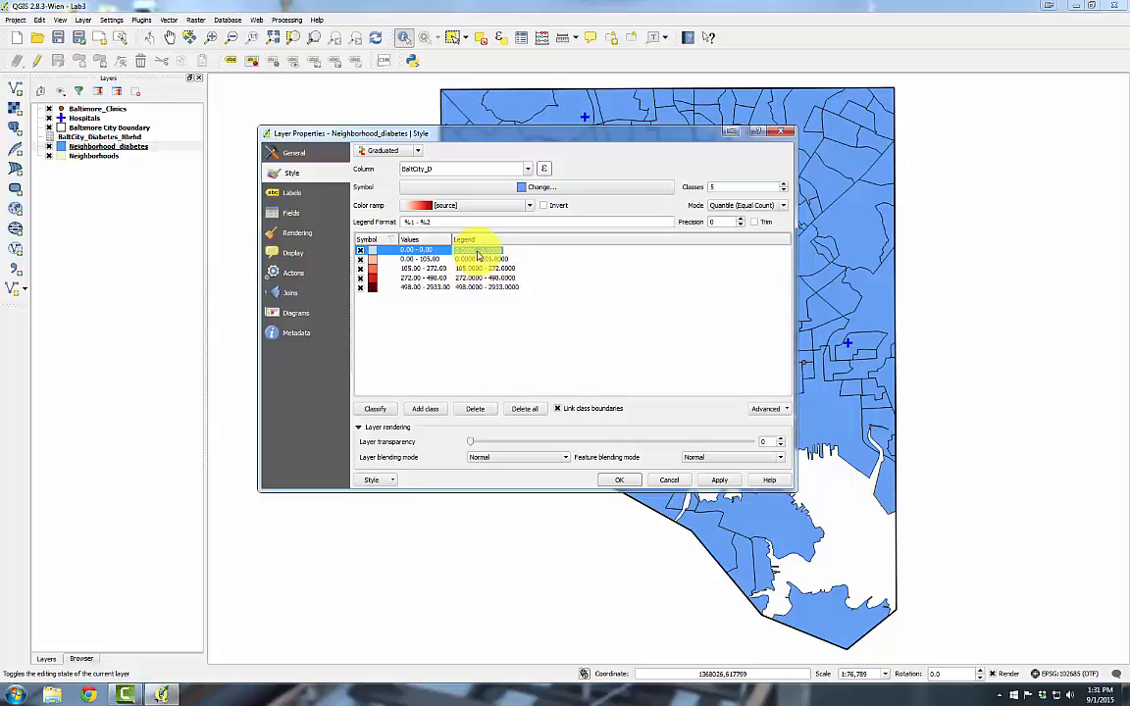
text(0)
key(Return)
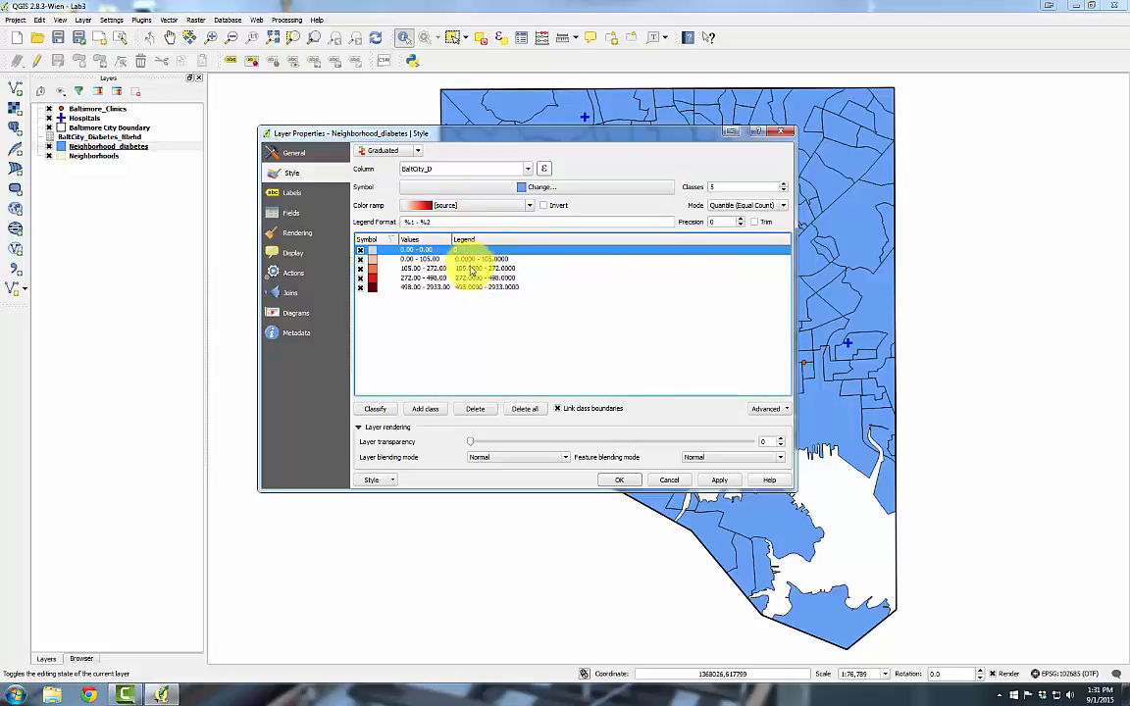
double_click(480, 259)
drag(482, 259, 442, 274)
text(< 105)
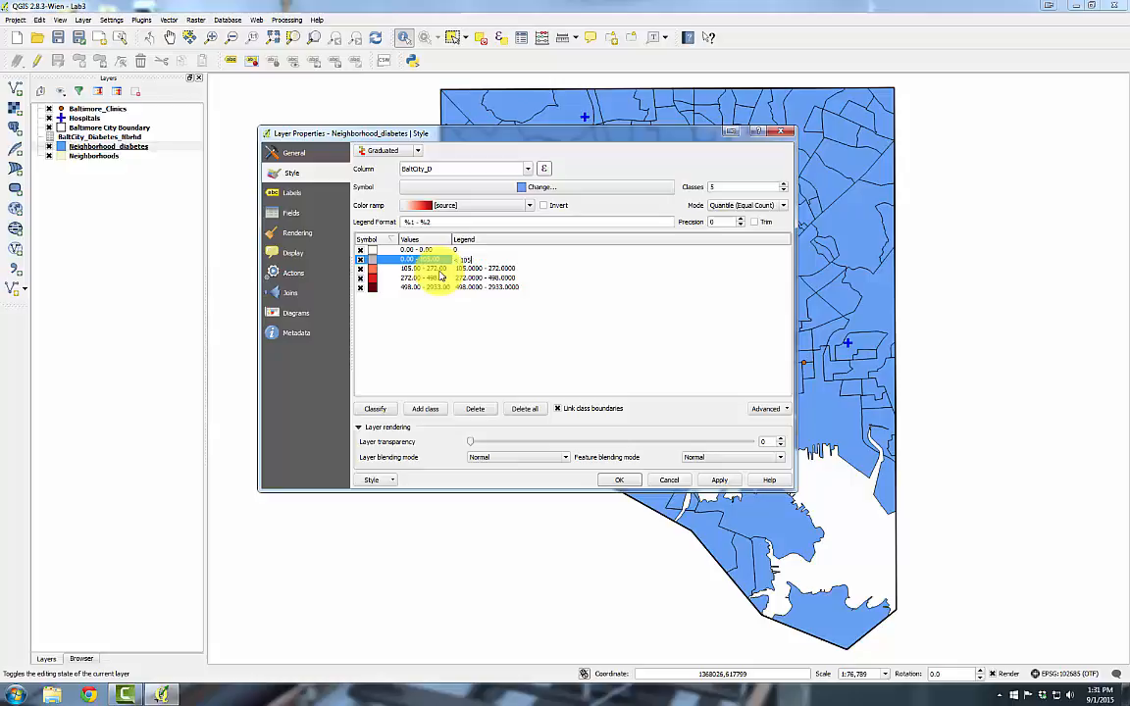
key(Return)
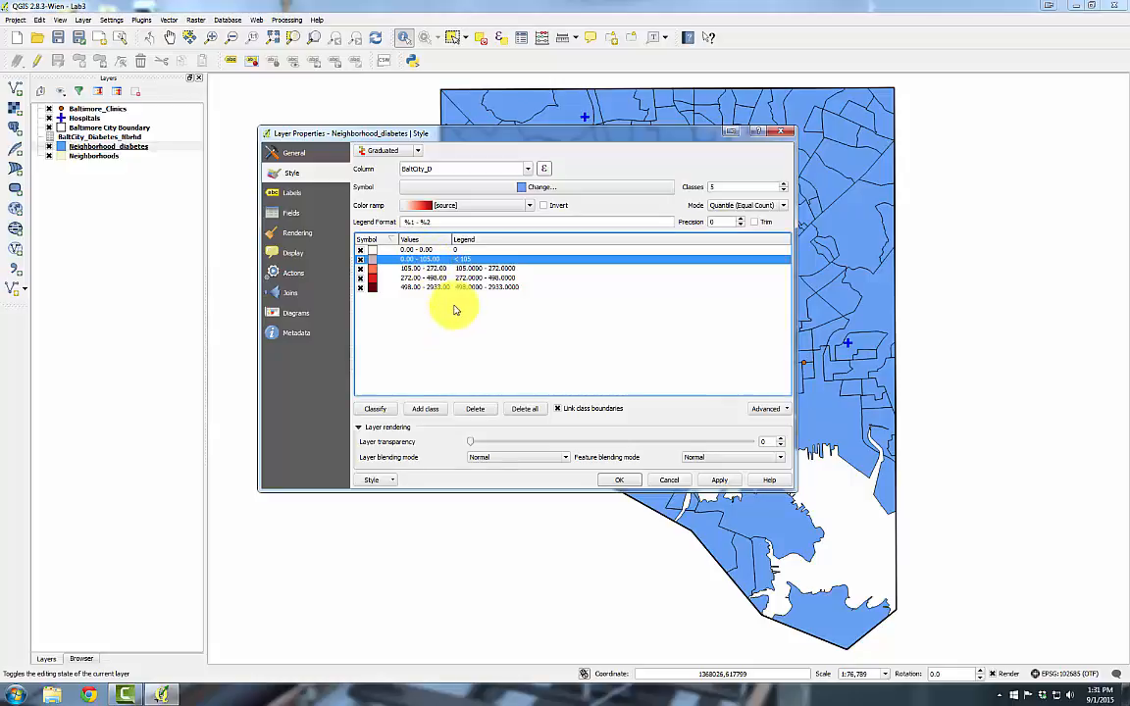
- Relabel the legend of the highest class as "> 498"
click(456, 287)
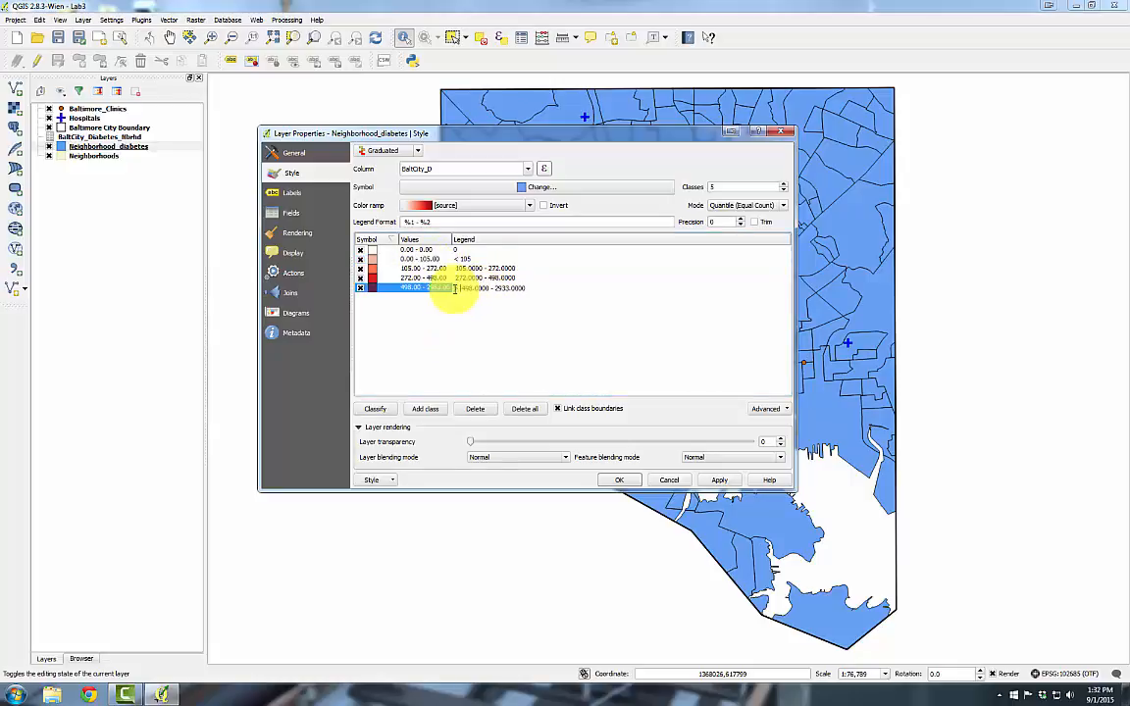
key(Right)
key(Right)
key(Right)
key(Delete)
key(Delete)
key(Delete)
key(Delete)
key(Delete)
key(Delete)
key(Delete)
key(Delete)
key(Delete)
key(Delete)
key(Delete)
key(Delete)
key(Delete)
key(Delete)
key(Delete)
key(Delete)
key(Delete)
key(Return)
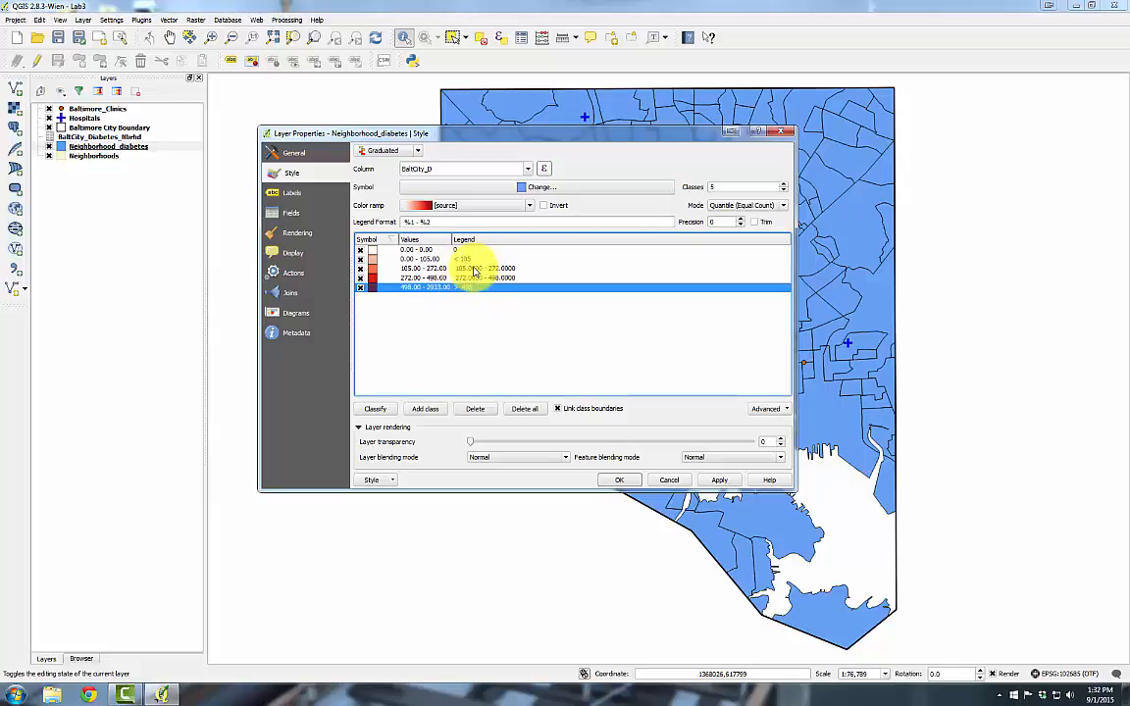
- Shorten the third class's legend label to "105 - 272" by removing the decimals
double_click(464, 270)
click(466, 270)
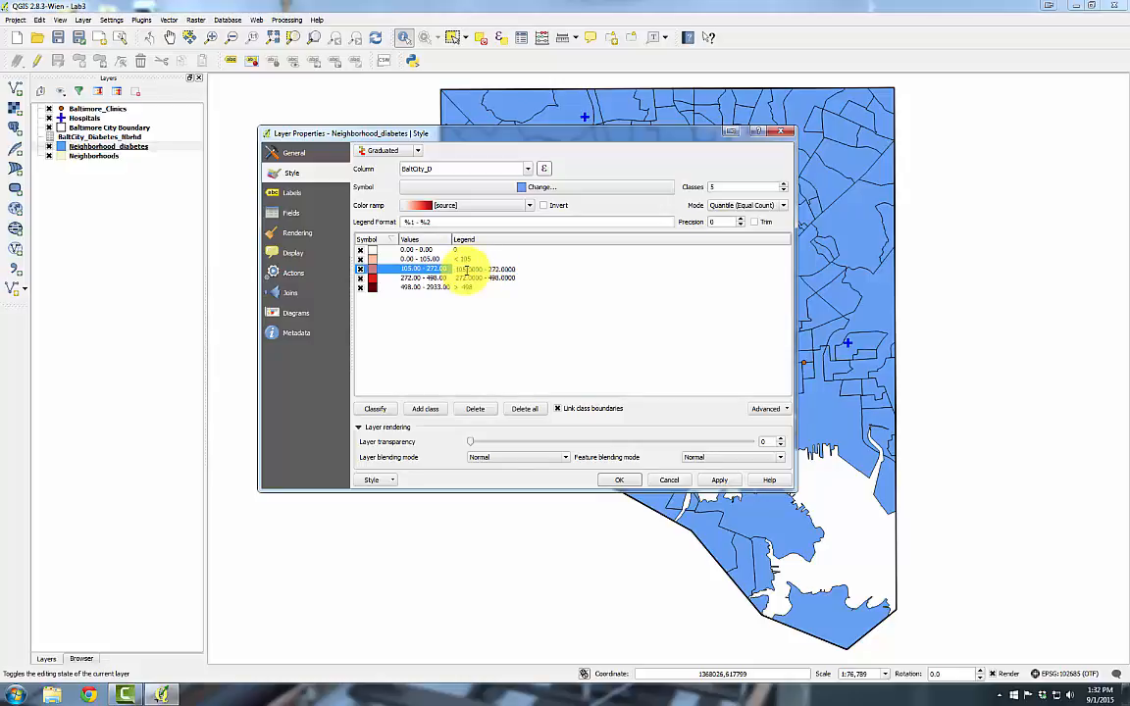
key(Delete)
key(Delete)
key(Delete)
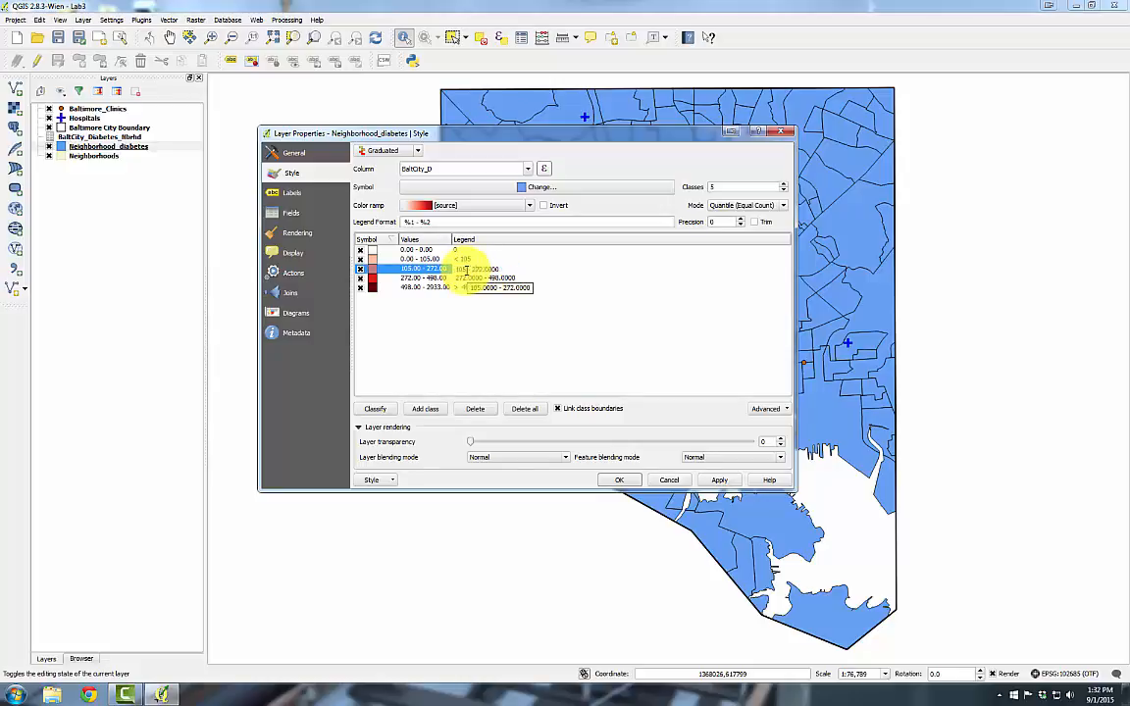
key(Delete)
key(Delete)
key(Delete)
key(Delete)
- Shorten the fourth class's legend label to "272 - 498" and apply the graduated style to the layer
double_click(467, 279)
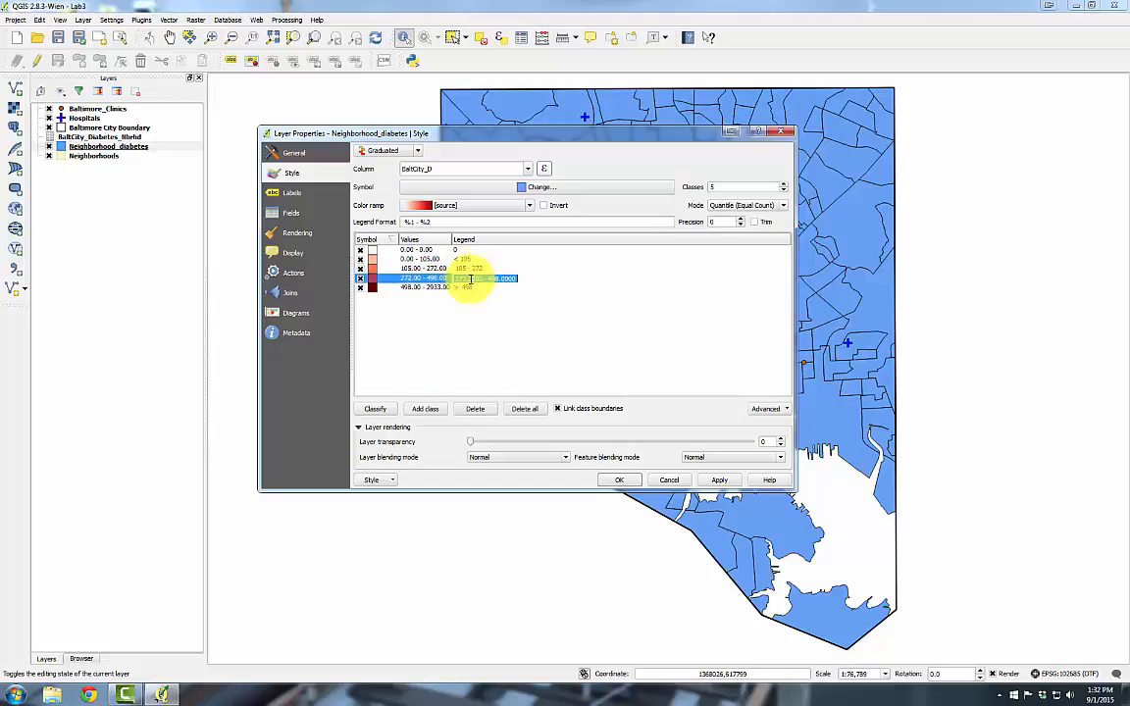
click(465, 279)
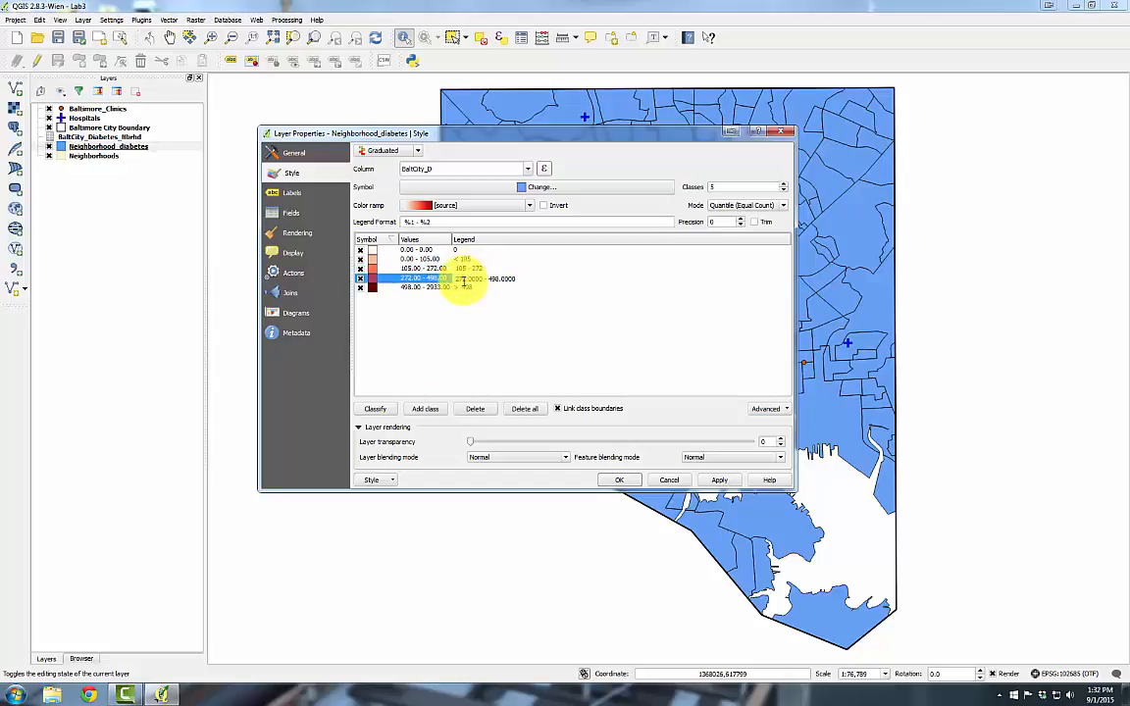
key(Delete)
key(Delete)
key(Delete)
key(Delete)
key(Delete)
key(Delete)
key(Delete)
key(Delete)
key(Delete)
key(Delete)
click(619, 480)
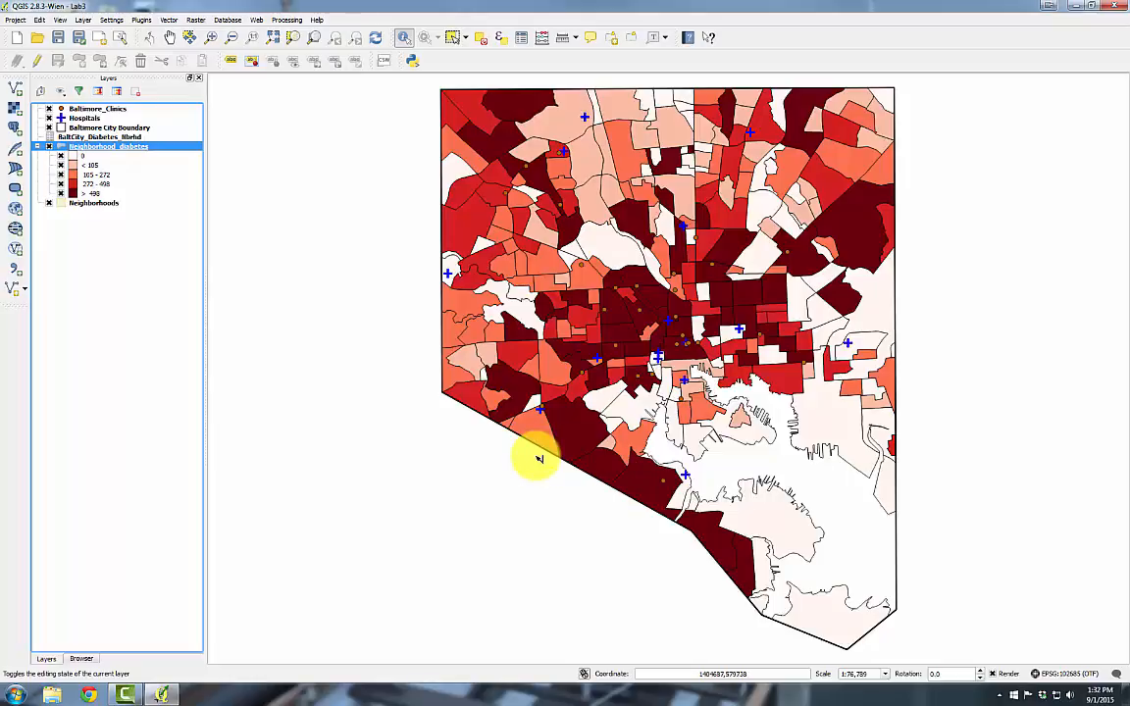
- Remove the BaltCity_Diabetes_Nbrhd join from the original Neighborhoods layer
click(87, 204)
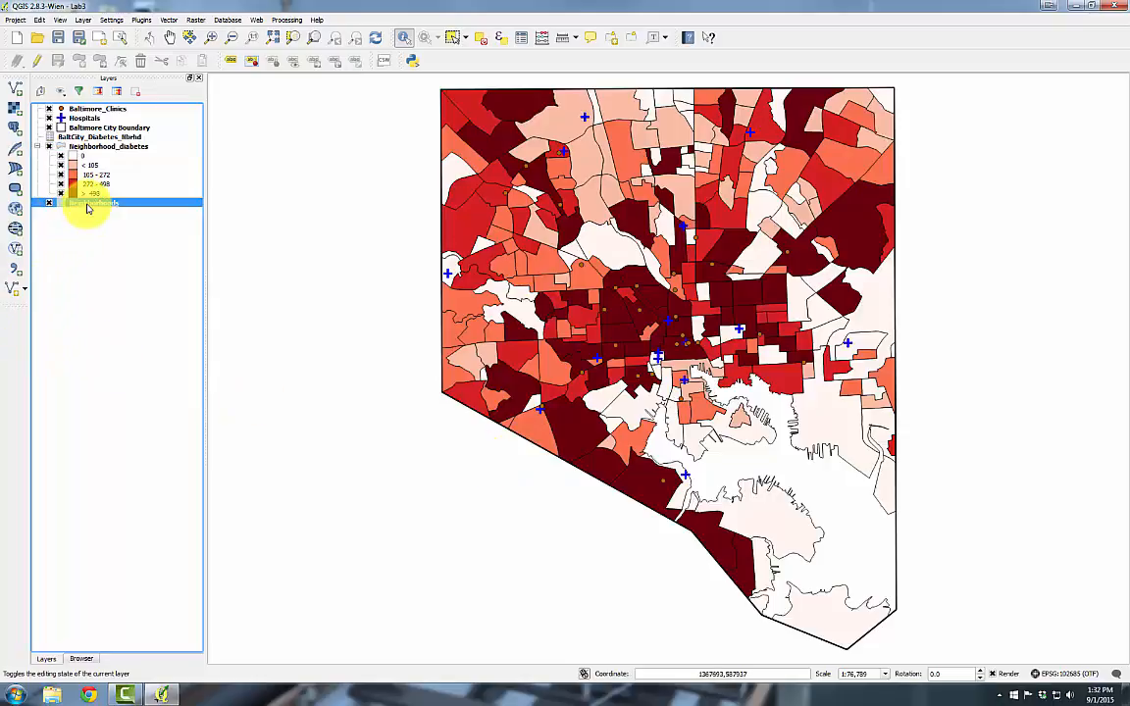
double_click(87, 204)
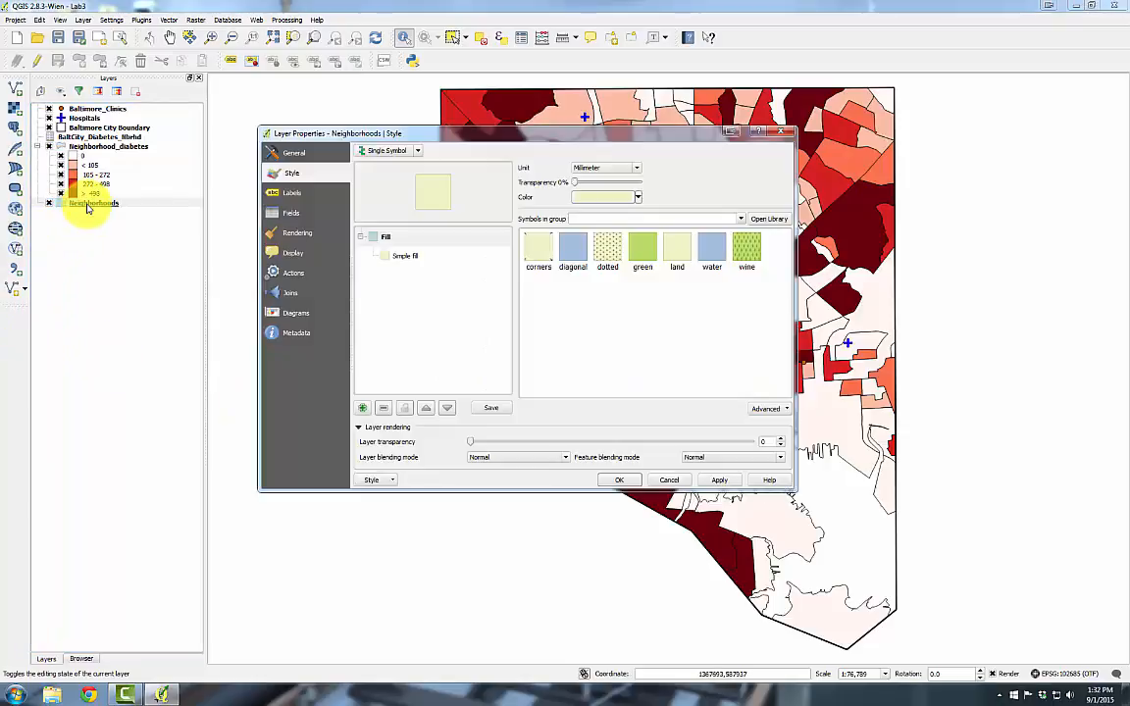
click(293, 294)
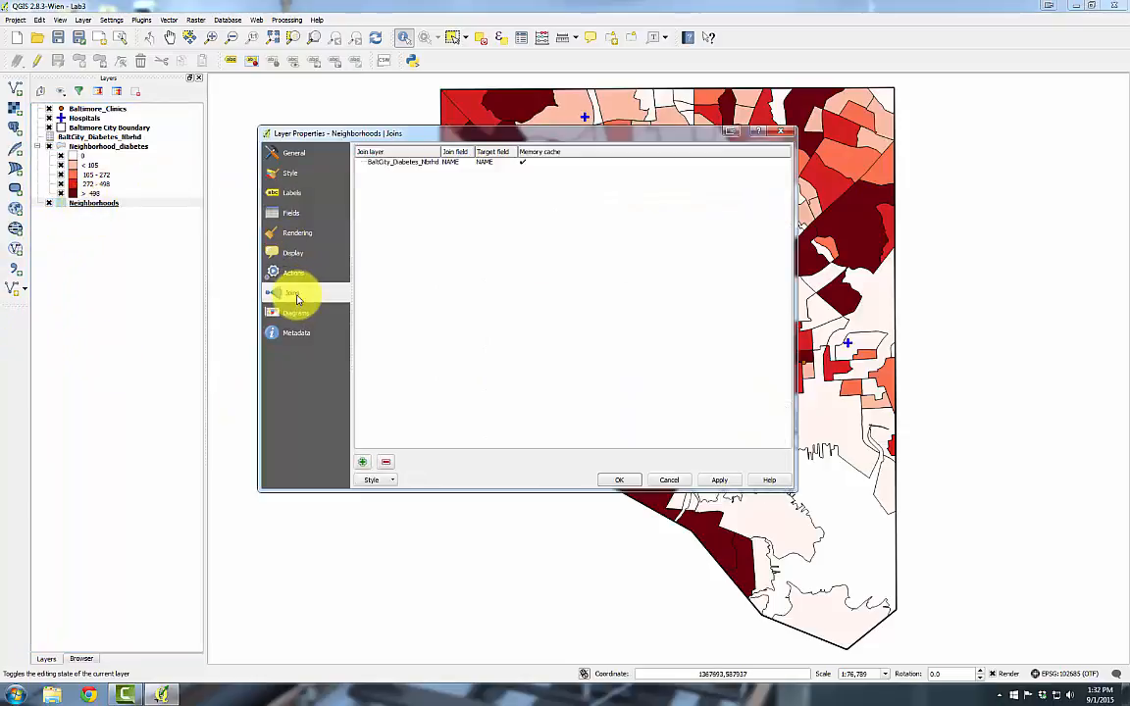
click(373, 162)
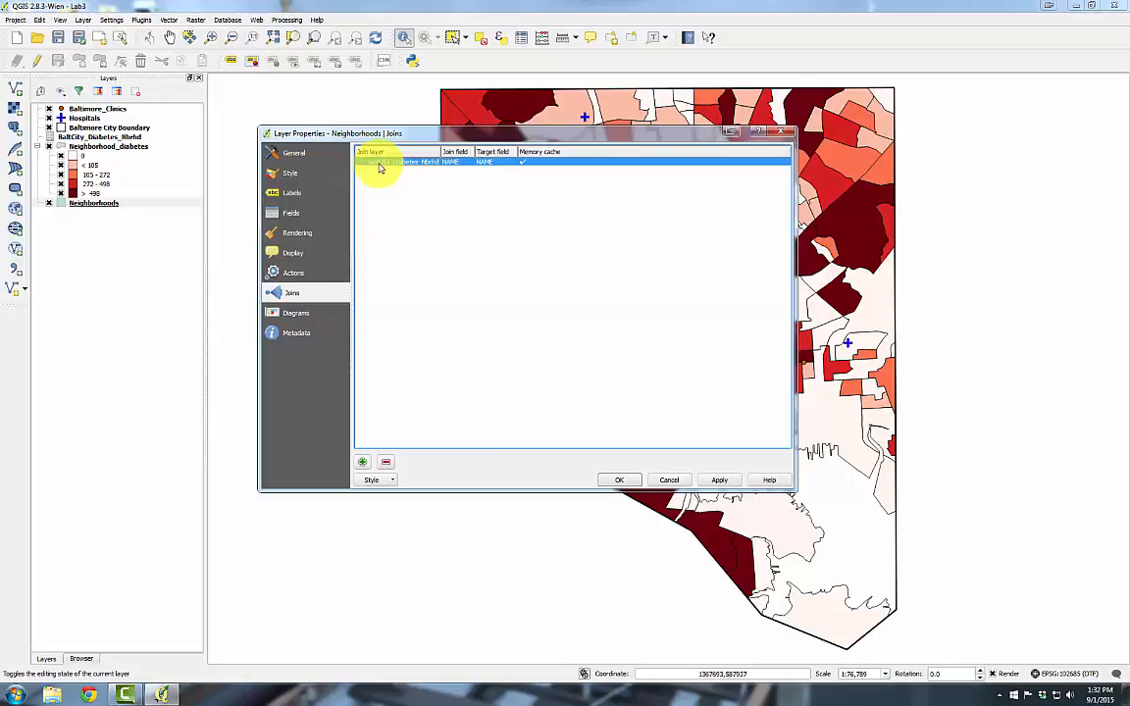
click(385, 462)
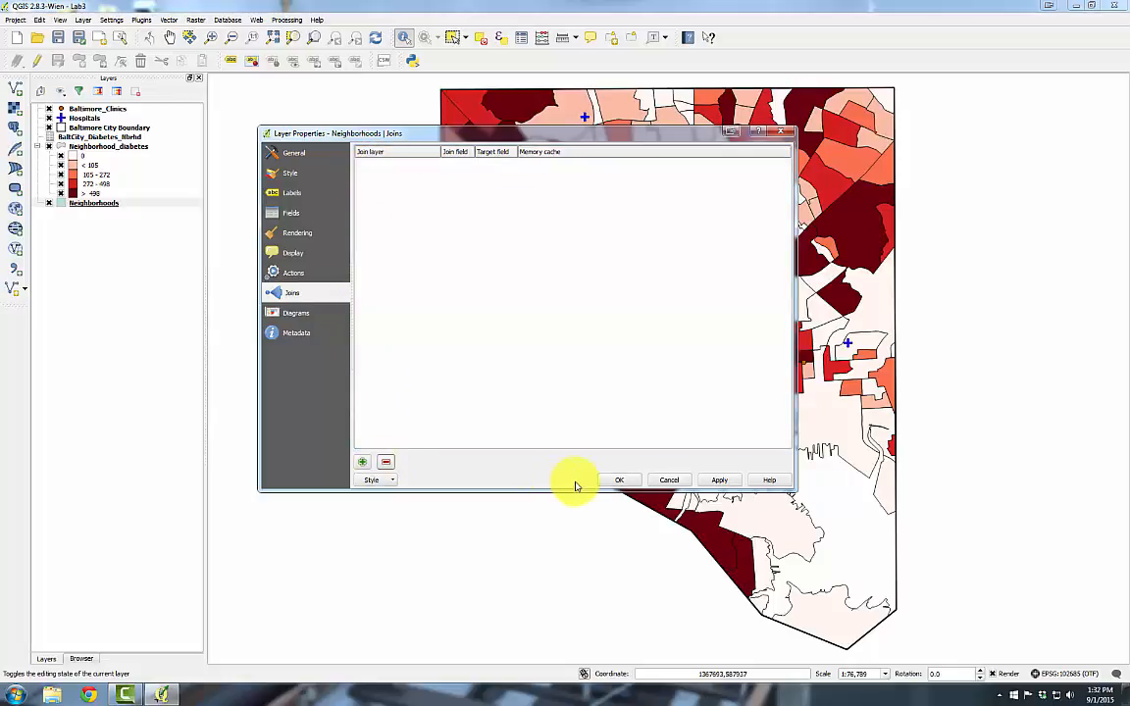
click(617, 480)
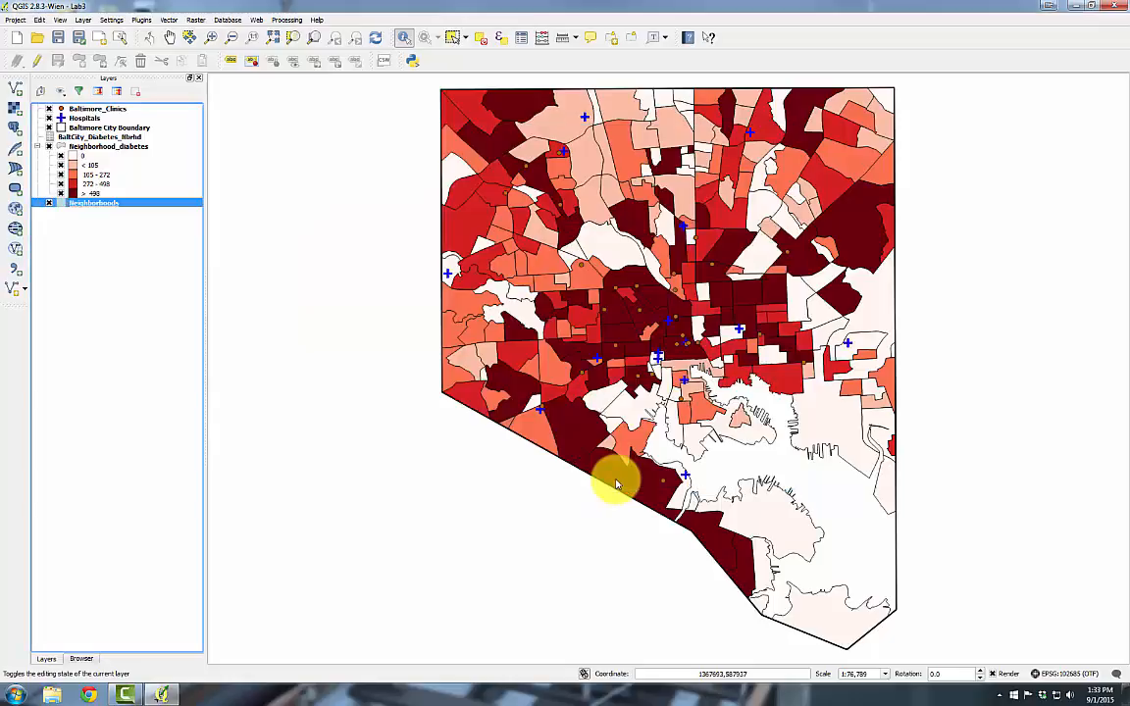
- Remove the BaltCity_Diabetes_Nbrhd table from the project's layers
right_click(90, 137)
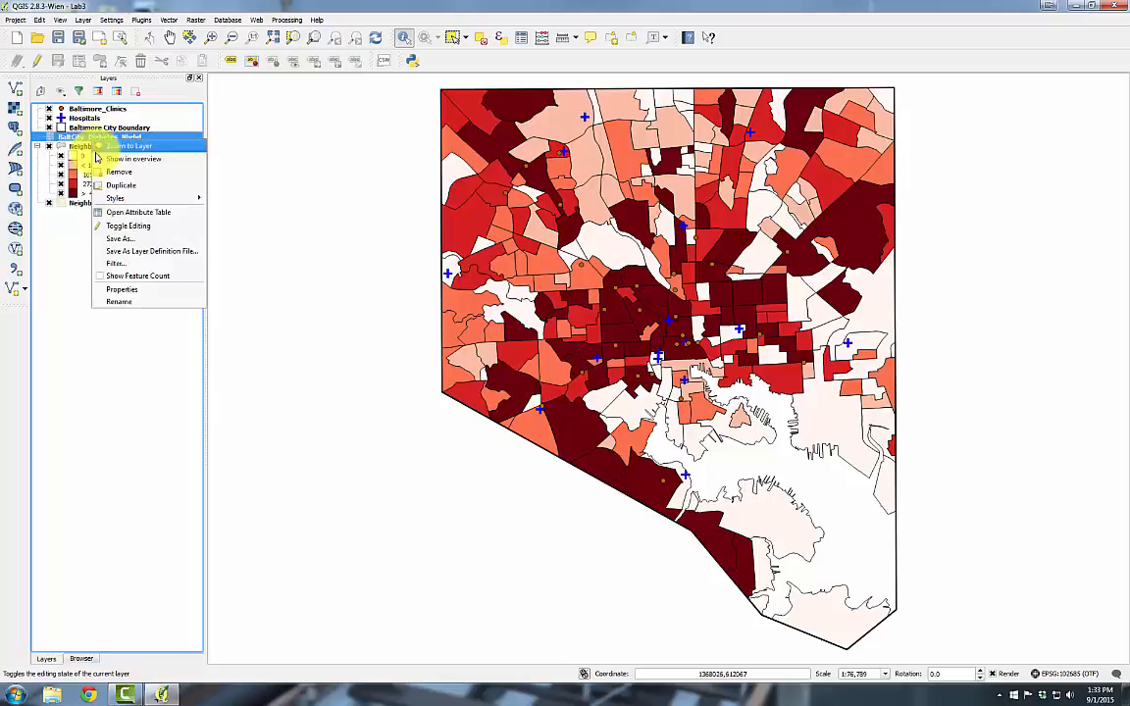
click(102, 175)
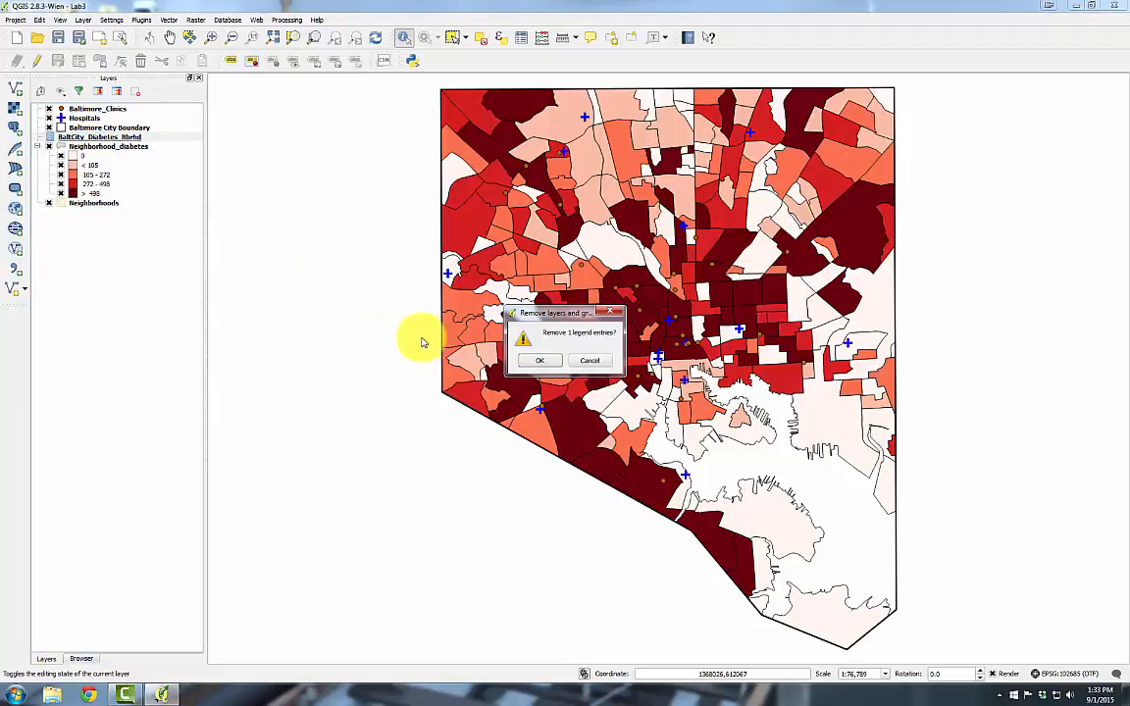
click(530, 363)
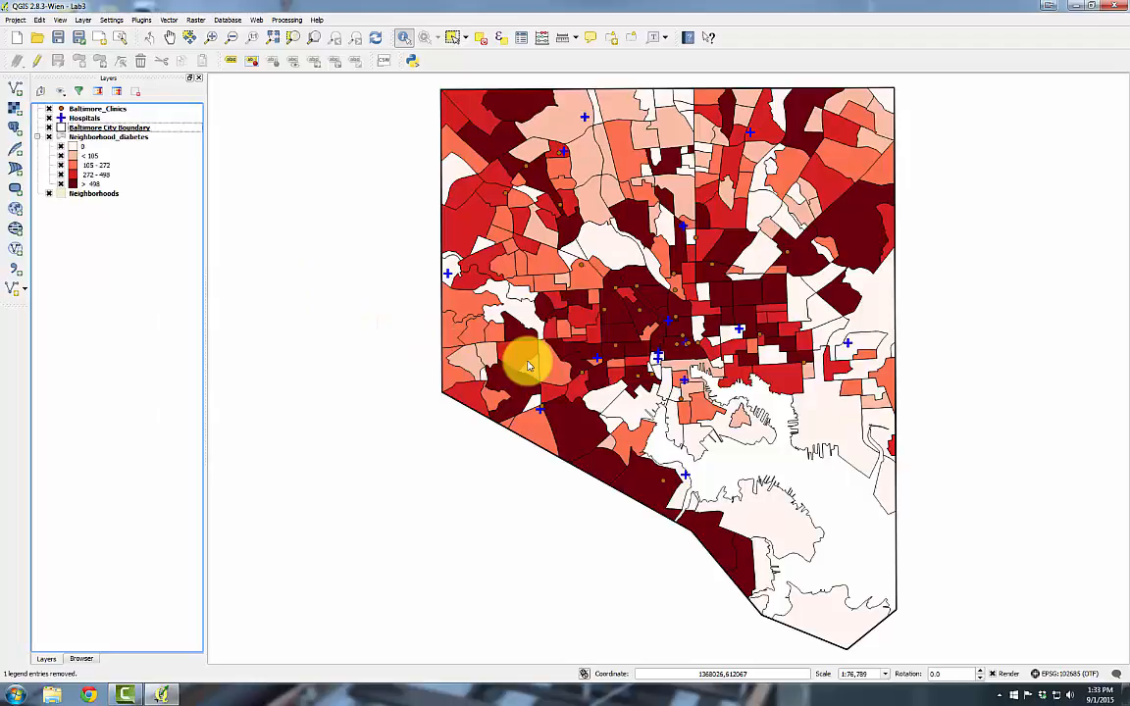